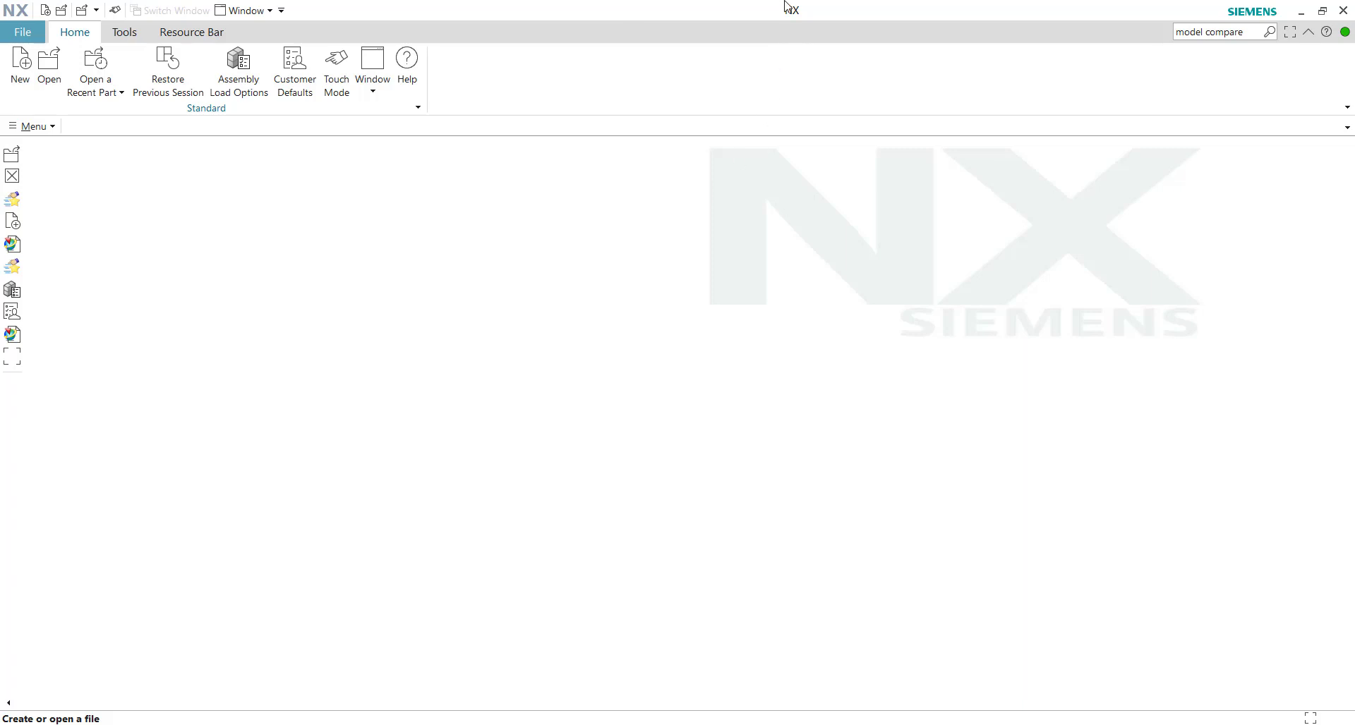
# Open Part1.prt from the ModelCompare folder
pyautogui.click(50, 64)
pyautogui.click(459, 195)
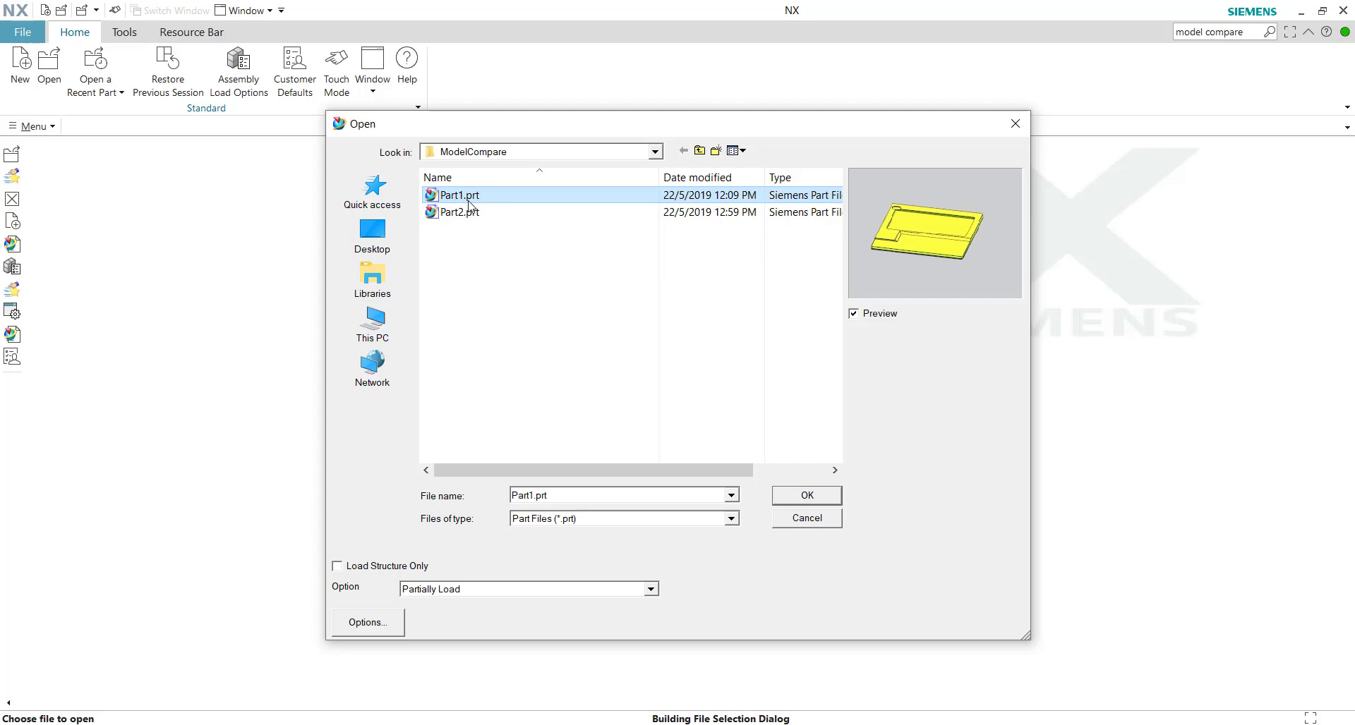
pyautogui.click(805, 494)
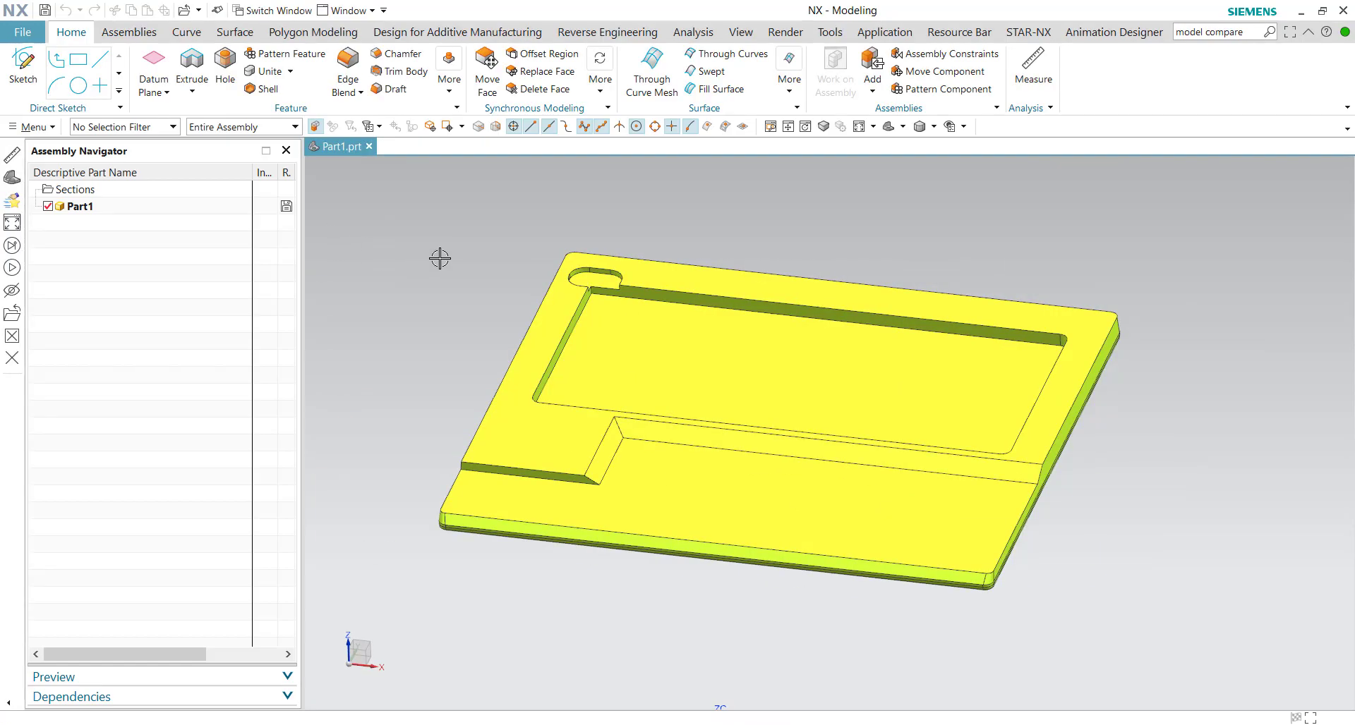
pyautogui.click(422, 247)
pyautogui.moveTo(421, 247); pyautogui.dragTo(392, 231, button='middle')
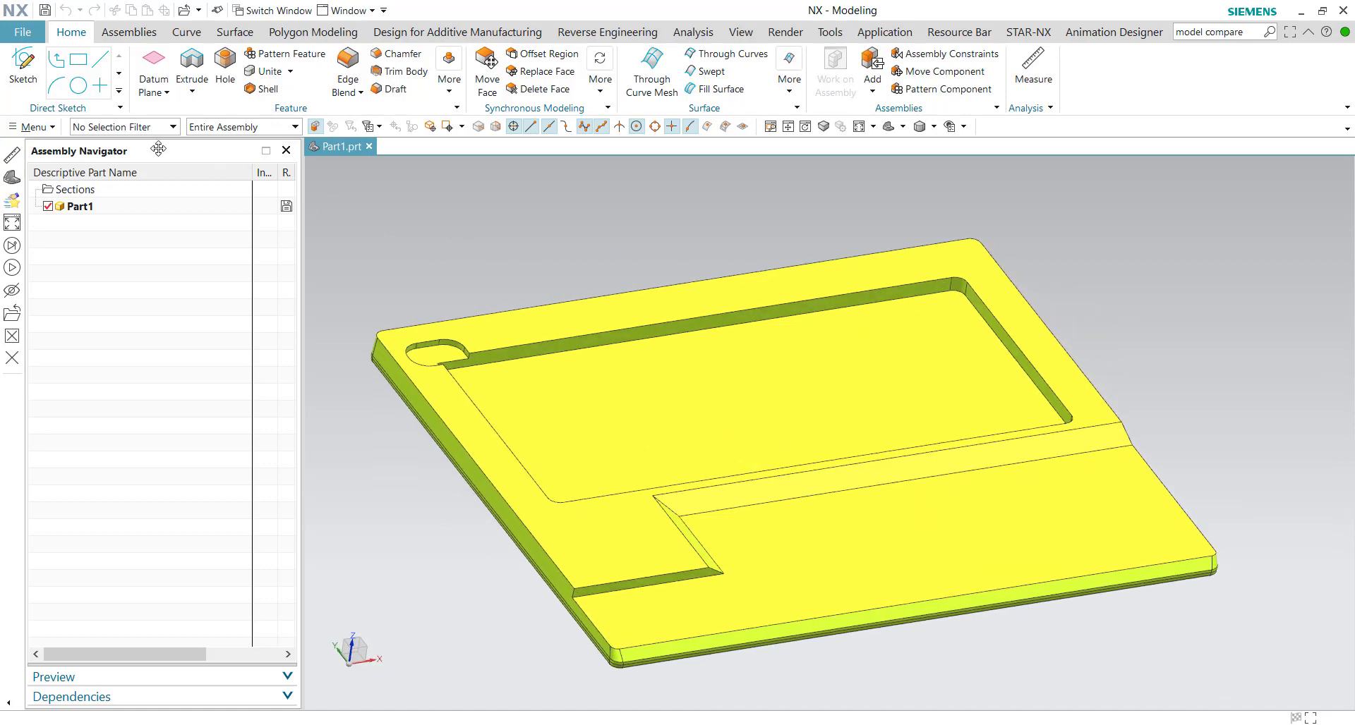
# Open Part2.prt from the ModelCompare folder and place its window side by side with Part1.prt
pyautogui.click(23, 32)
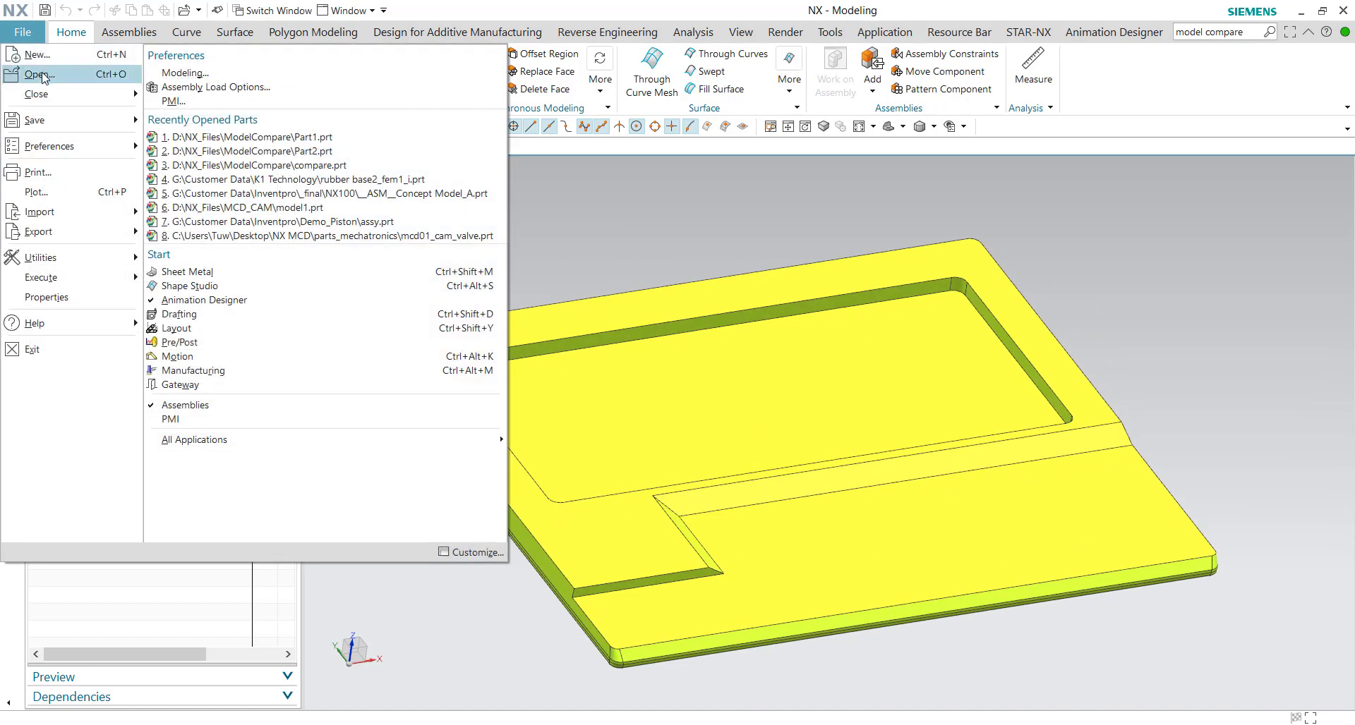
pyautogui.click(31, 50)
pyautogui.click(503, 213)
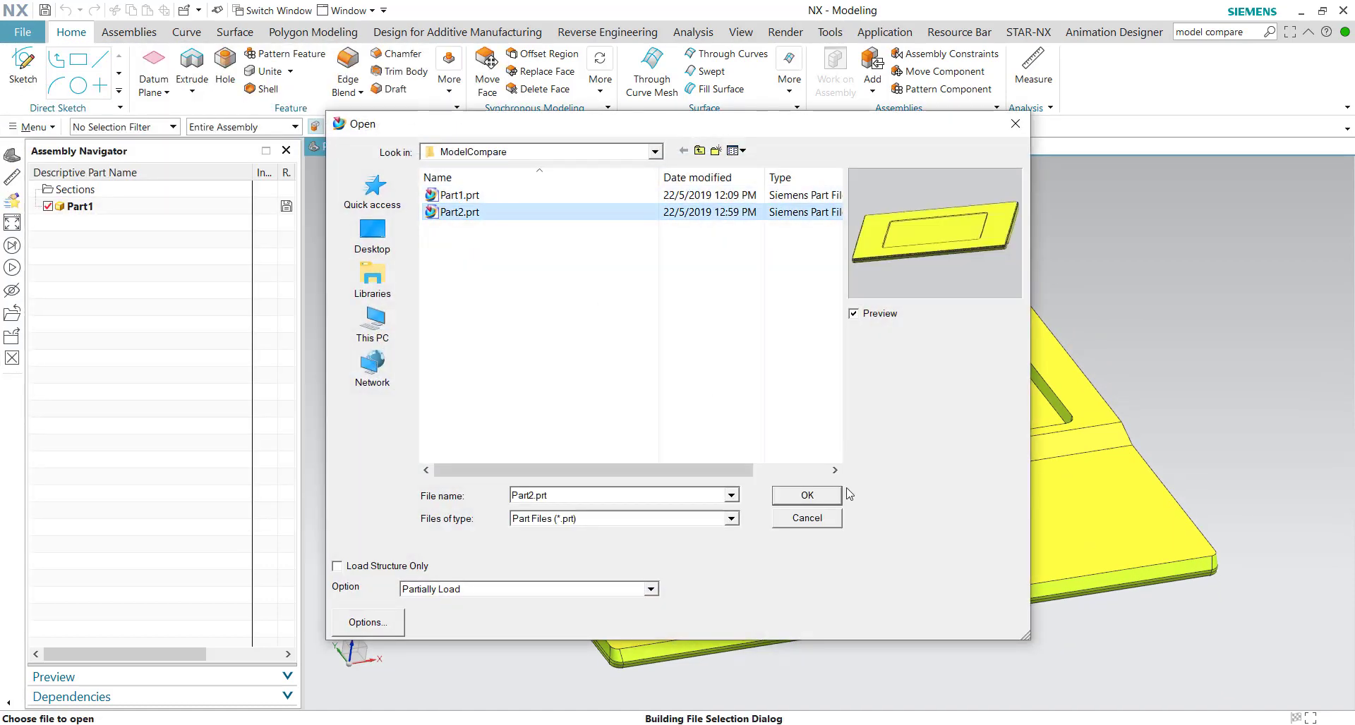
pyautogui.click(799, 496)
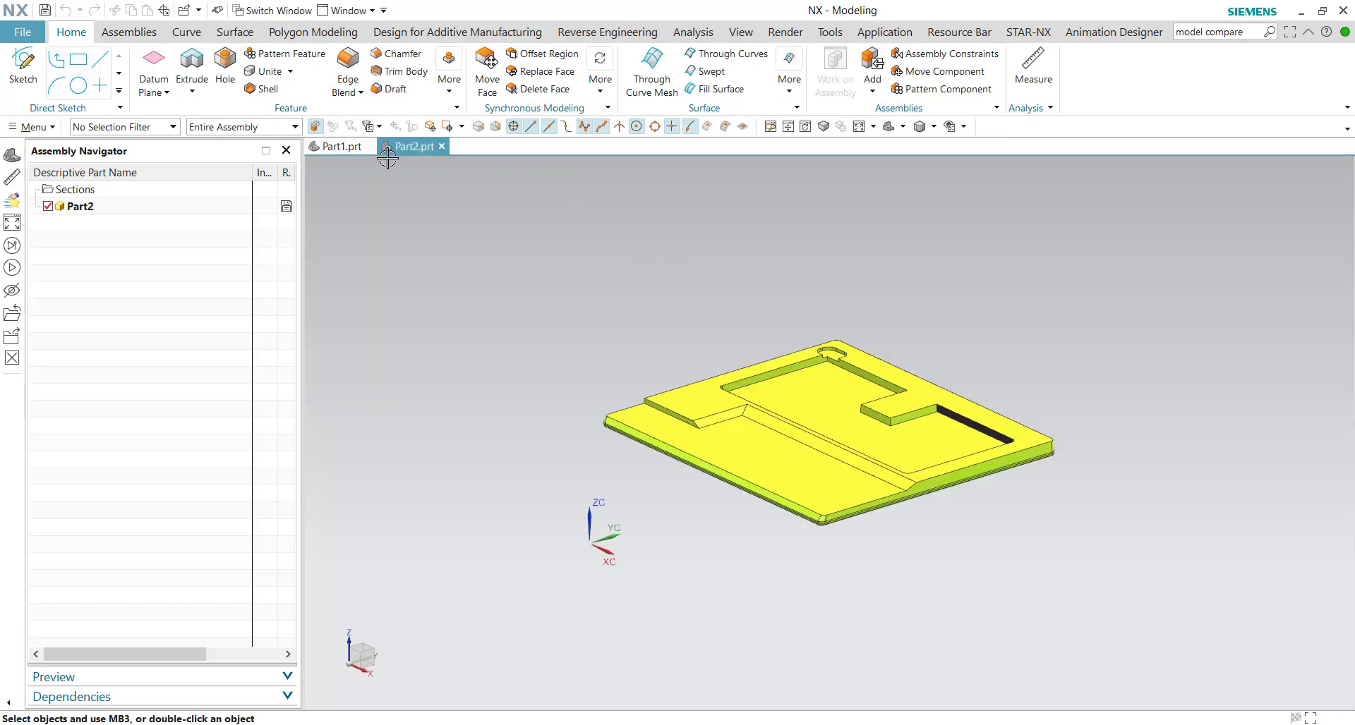
pyautogui.moveTo(409, 146); pyautogui.dragTo(867, 429)
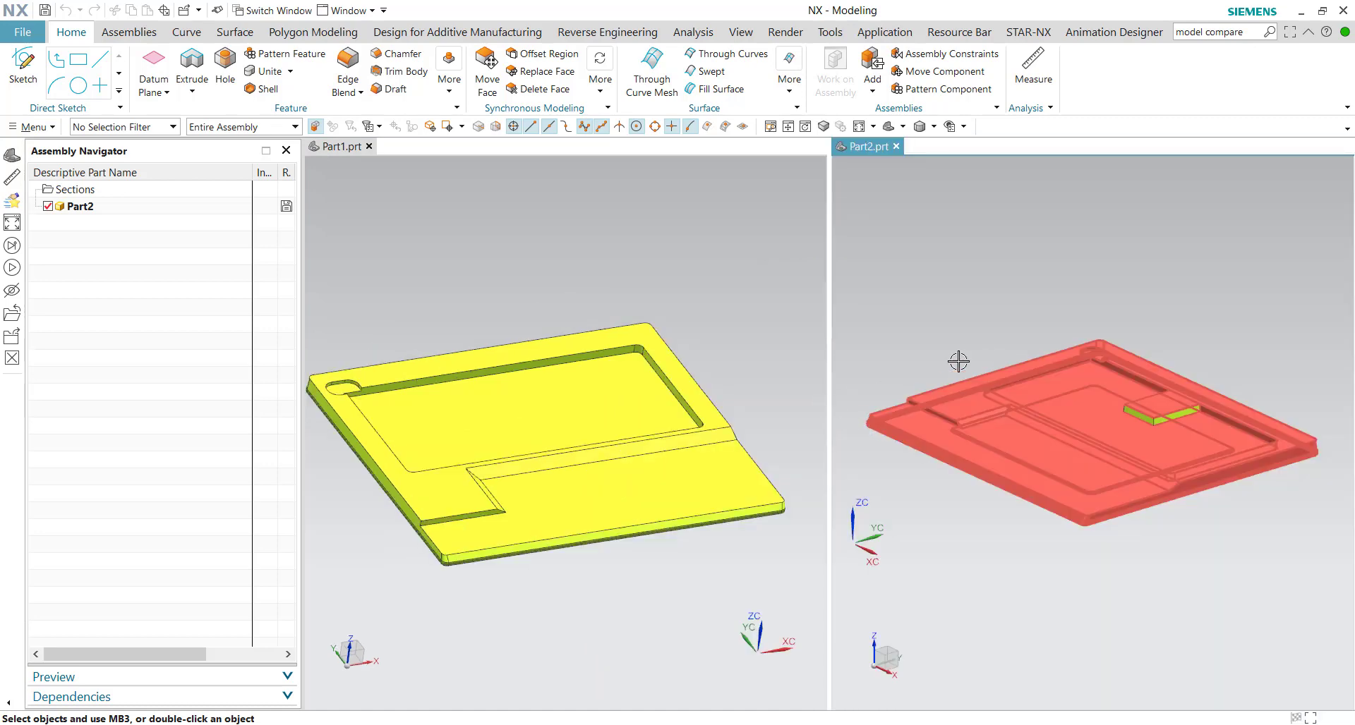
# Examine the recesses and undersides of Part1 and Part2 from several angles to look for differences between the two plates
pyautogui.click(582, 183)
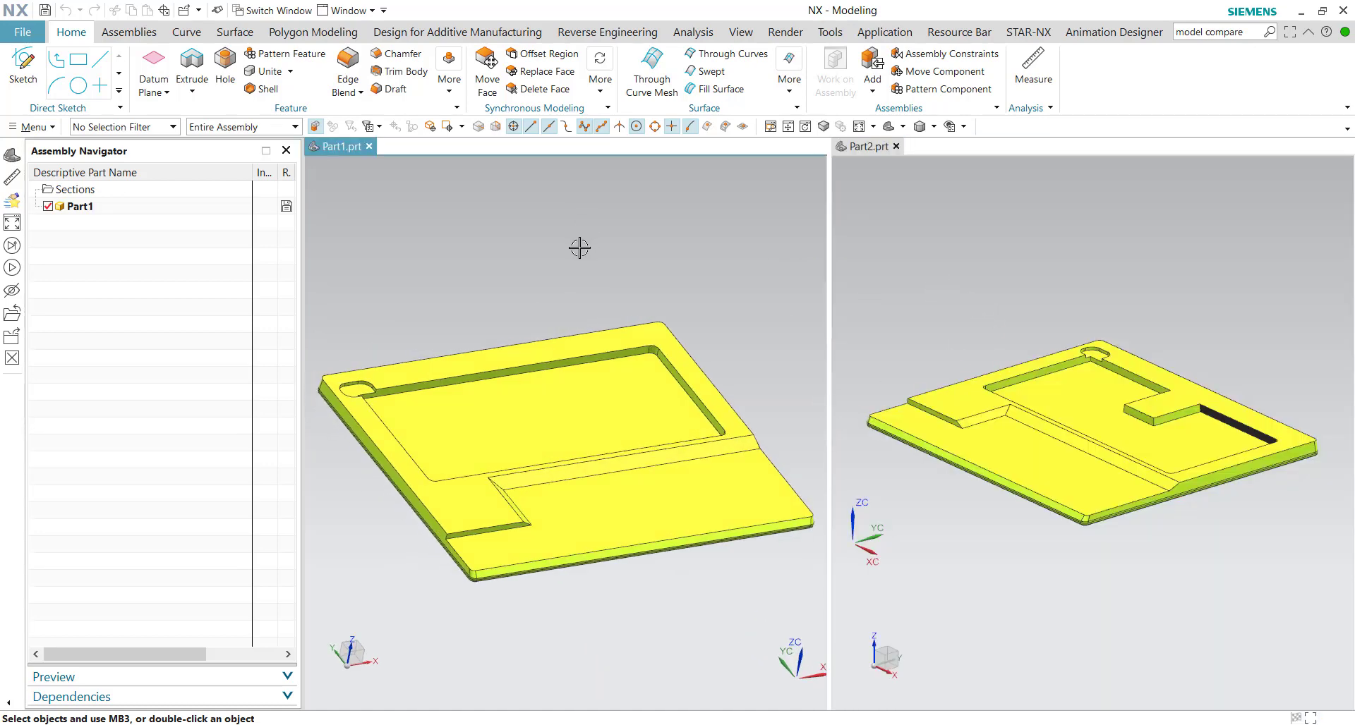
pyautogui.click(1011, 275)
pyautogui.moveTo(1014, 274); pyautogui.dragTo(977, 260, button='middle')
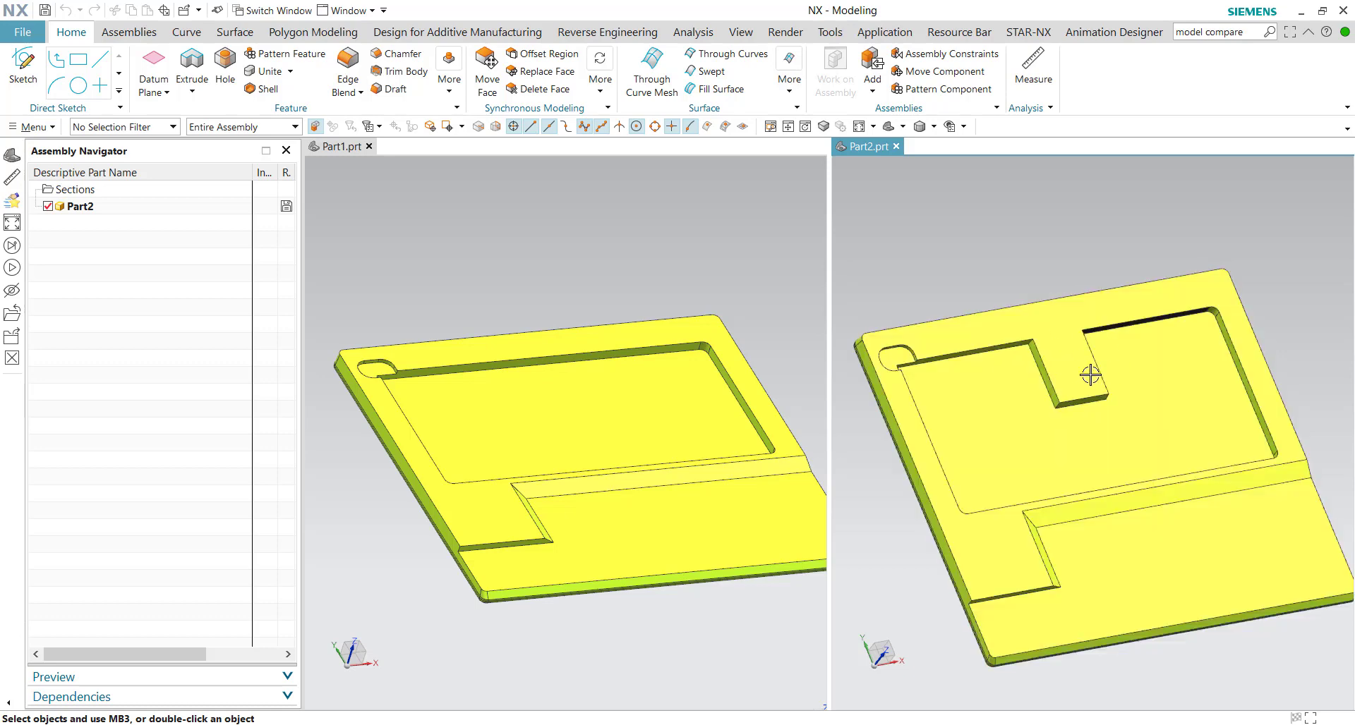
pyautogui.moveTo(475, 280); pyautogui.dragTo(829, 261, button='middle')
pyautogui.click(995, 256)
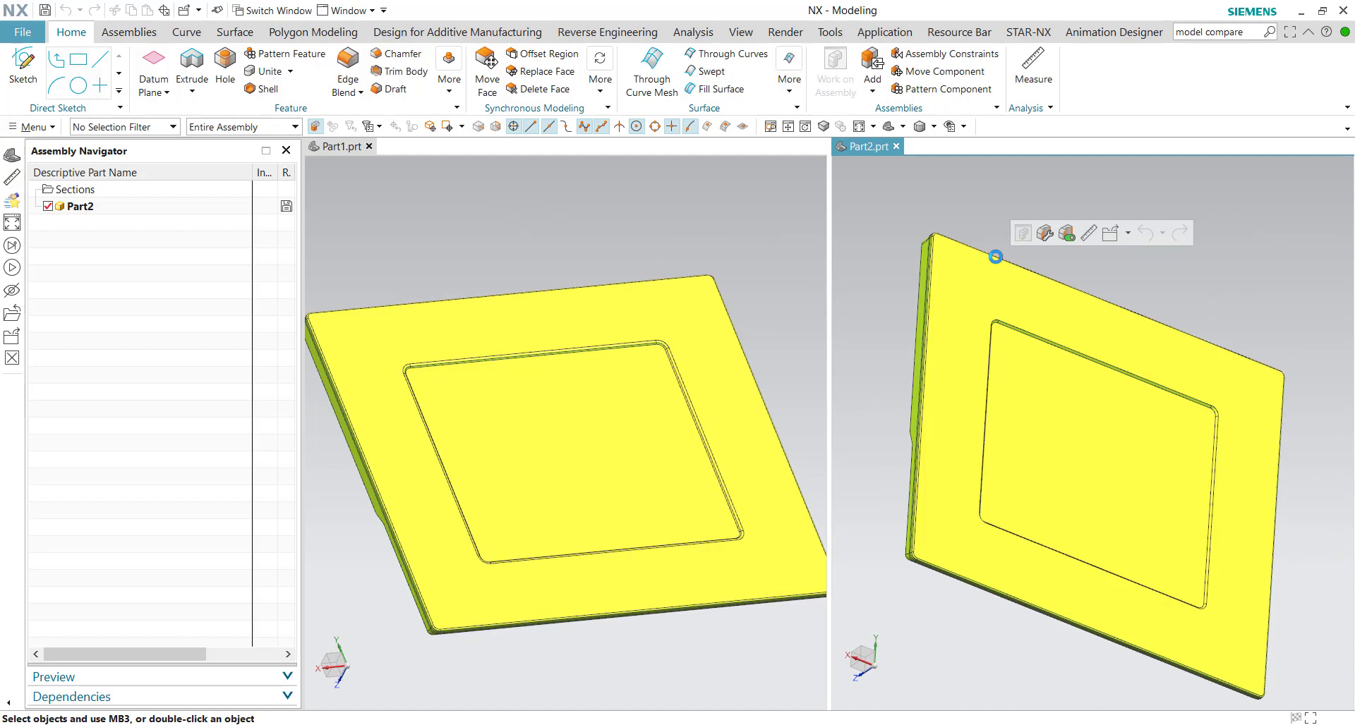
pyautogui.moveTo(980, 261); pyautogui.dragTo(786, 238, button='middle')
pyautogui.click(723, 216)
pyautogui.moveTo(1059, 278); pyautogui.dragTo(1077, 243, button='middle')
pyautogui.click(1073, 246)
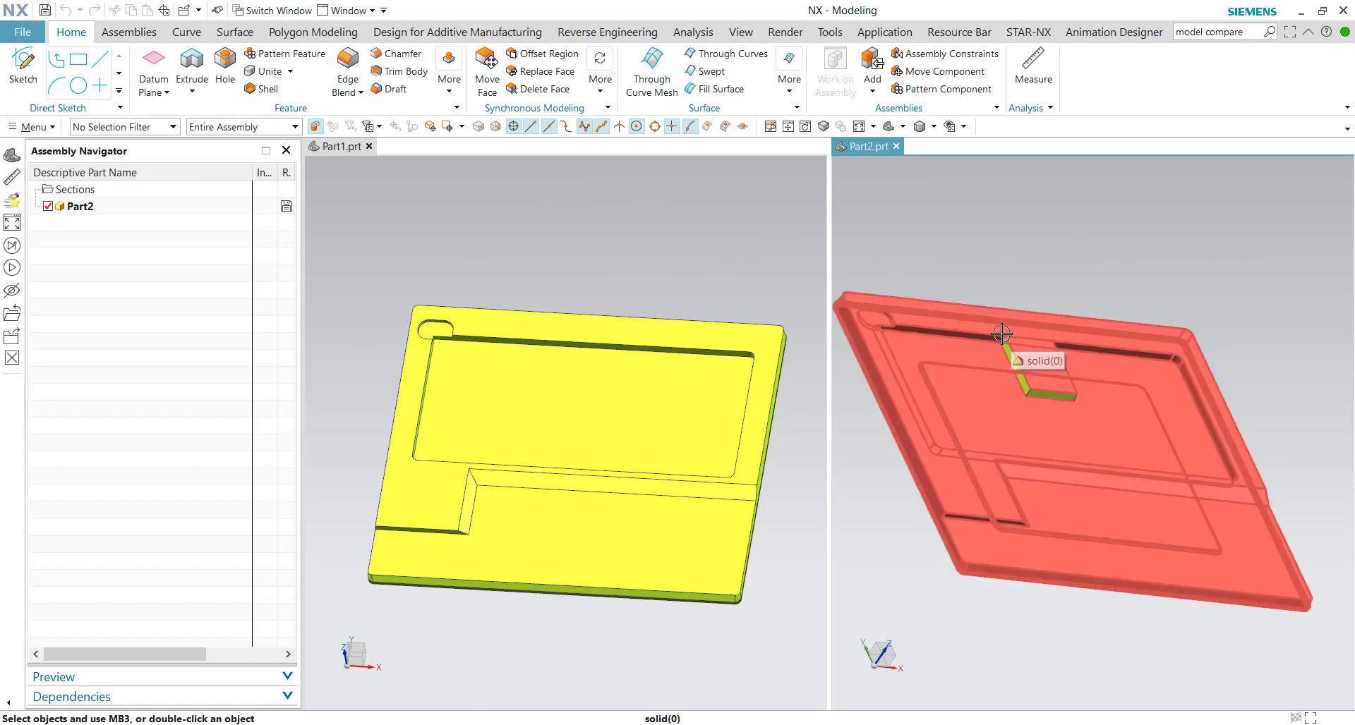
pyautogui.moveTo(996, 327); pyautogui.dragTo(658, 246, button='middle')
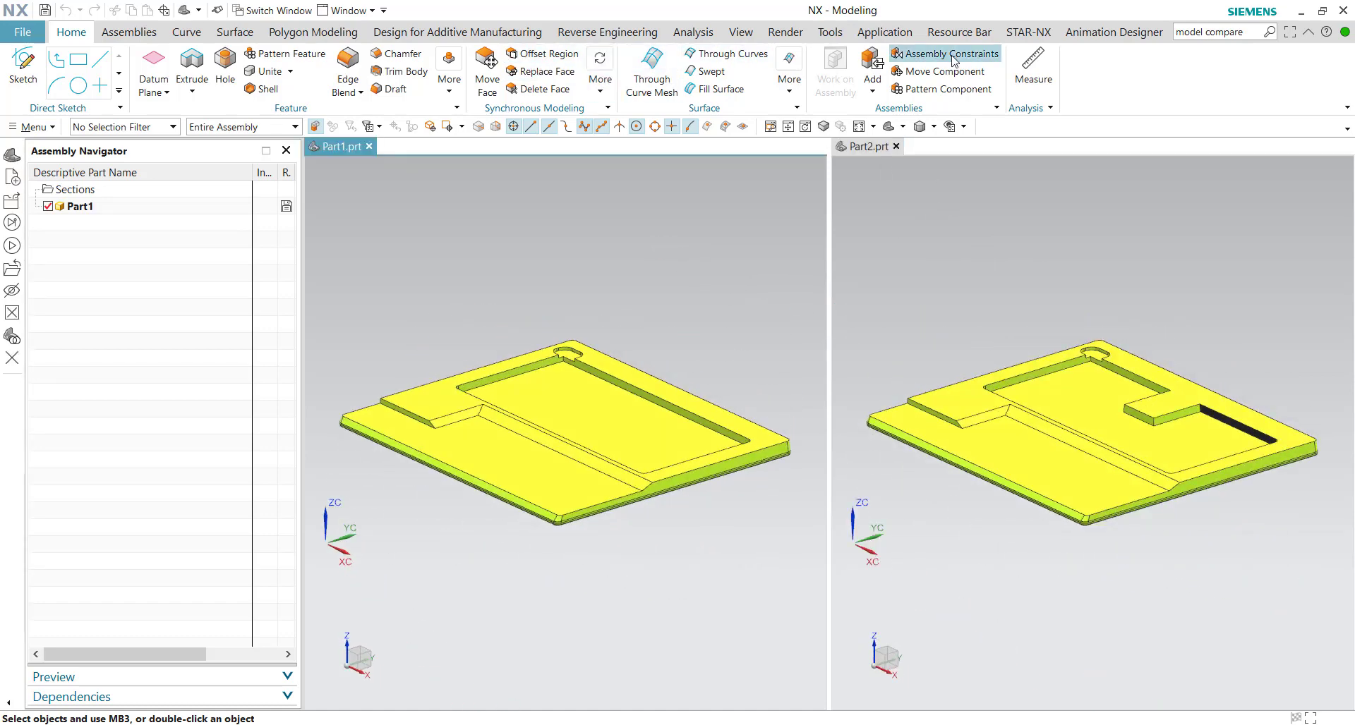
pyautogui.click(697, 33)
pyautogui.click(805, 71)
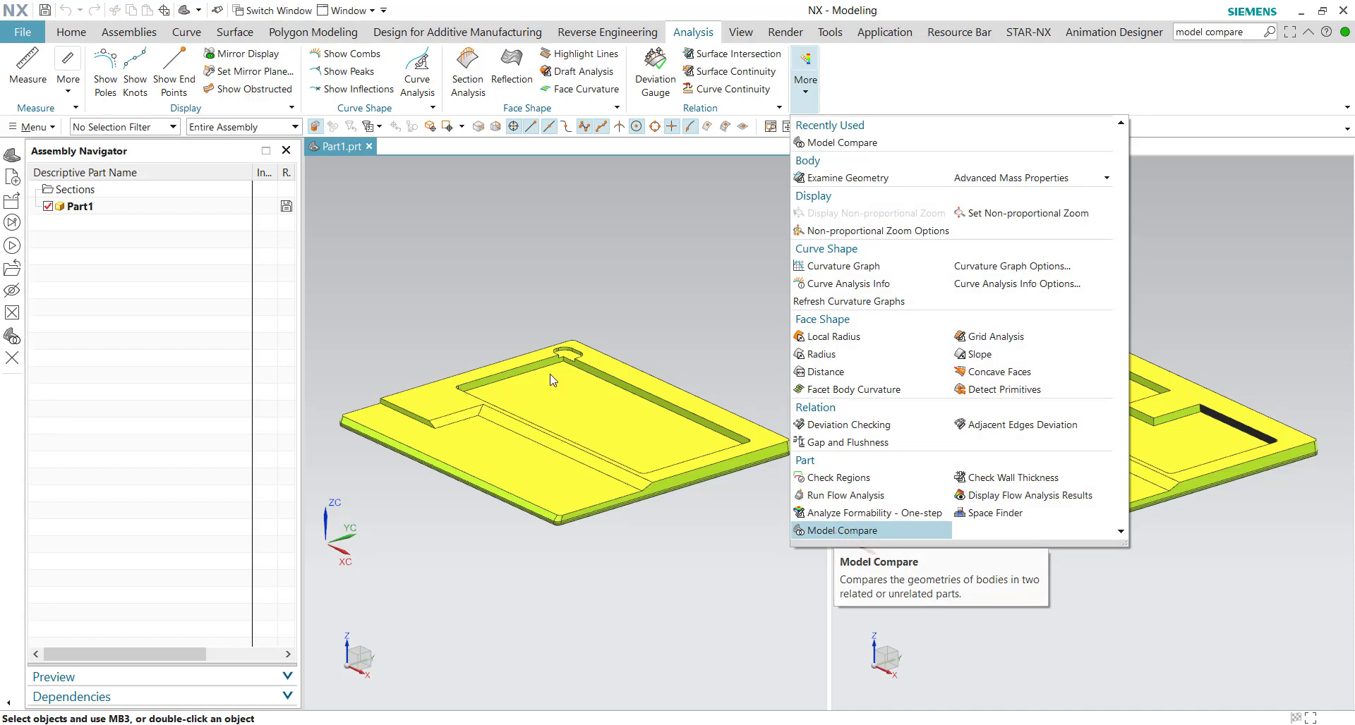
pyautogui.click(836, 530)
# Create a new millimetre part named compare from the Assembly template in D:\NX_Files\ModelCompare
pyautogui.click(22, 32)
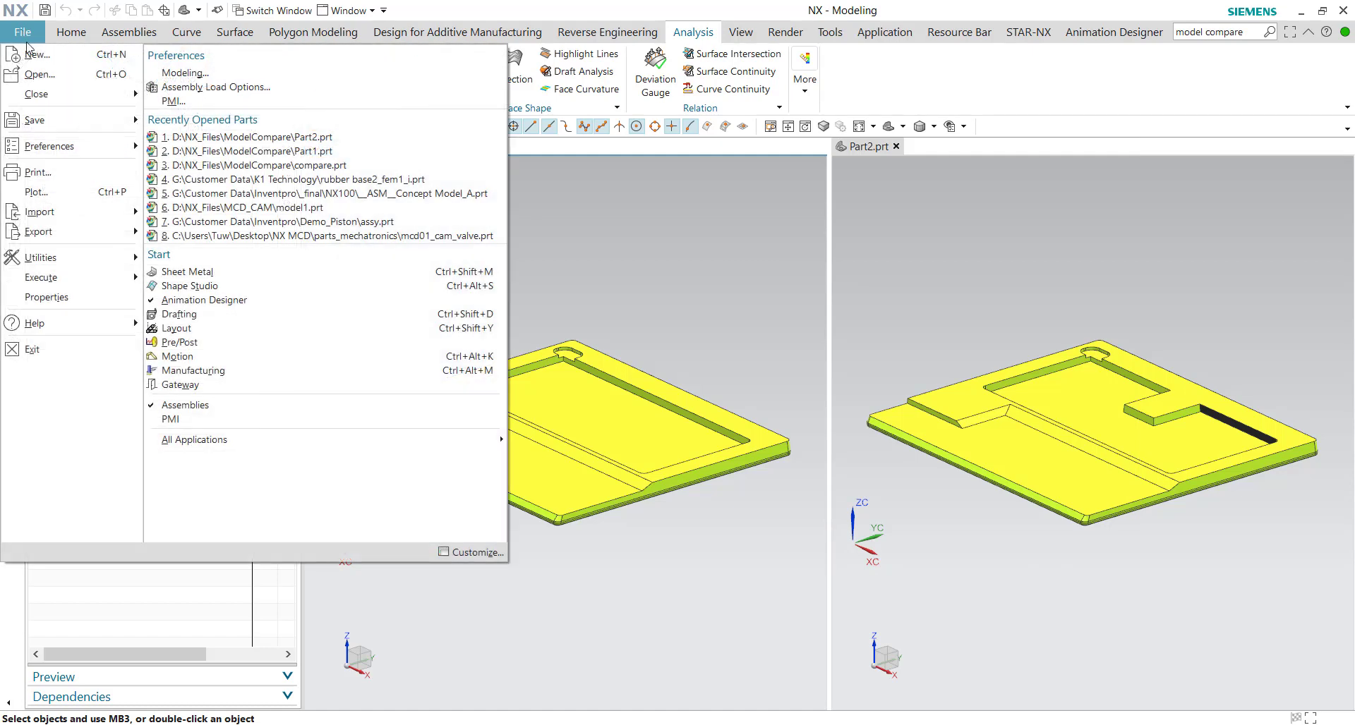
pyautogui.click(30, 56)
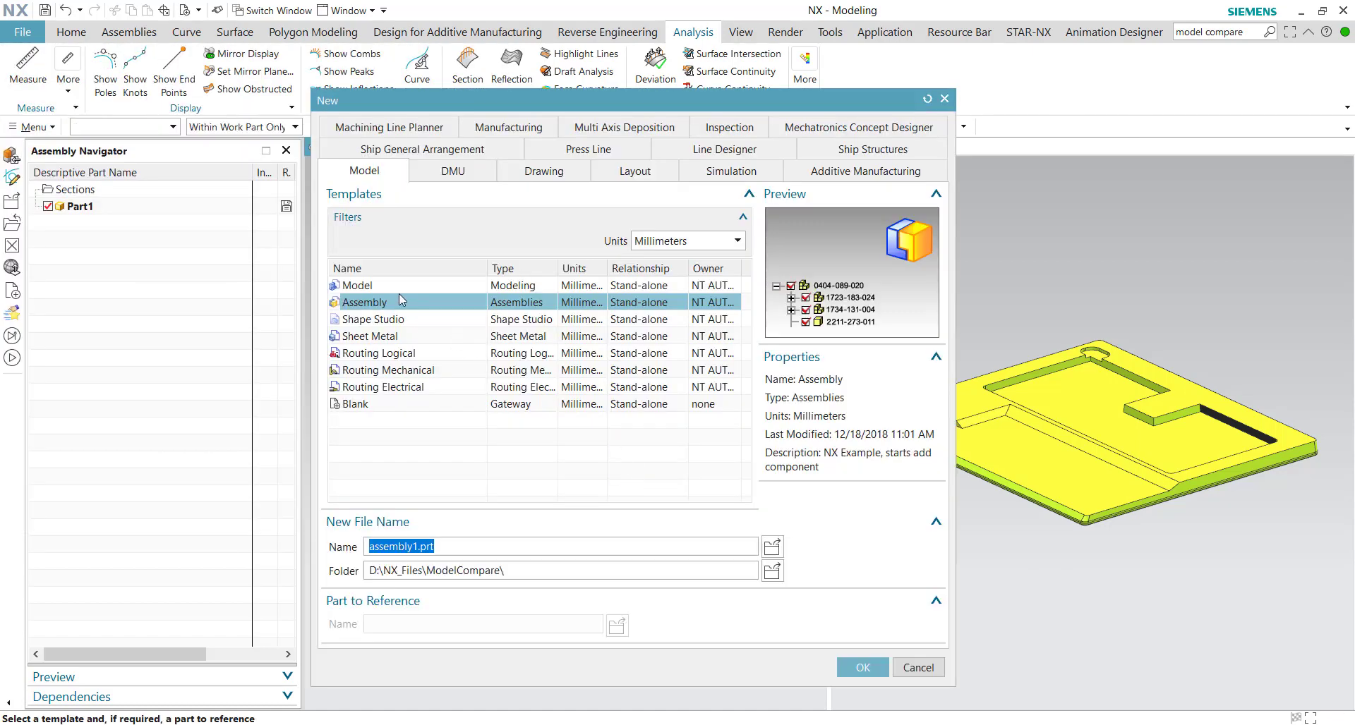
pyautogui.click(400, 285)
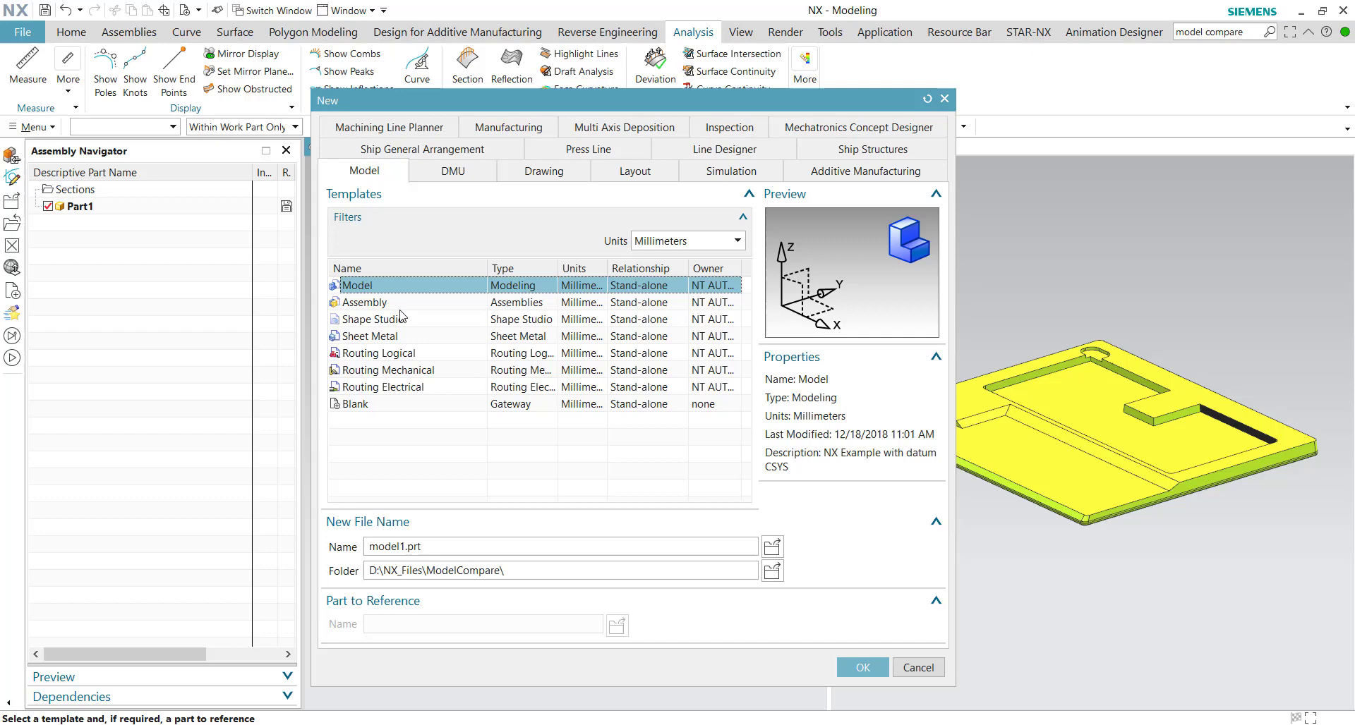
pyautogui.click(401, 302)
pyautogui.click(452, 548)
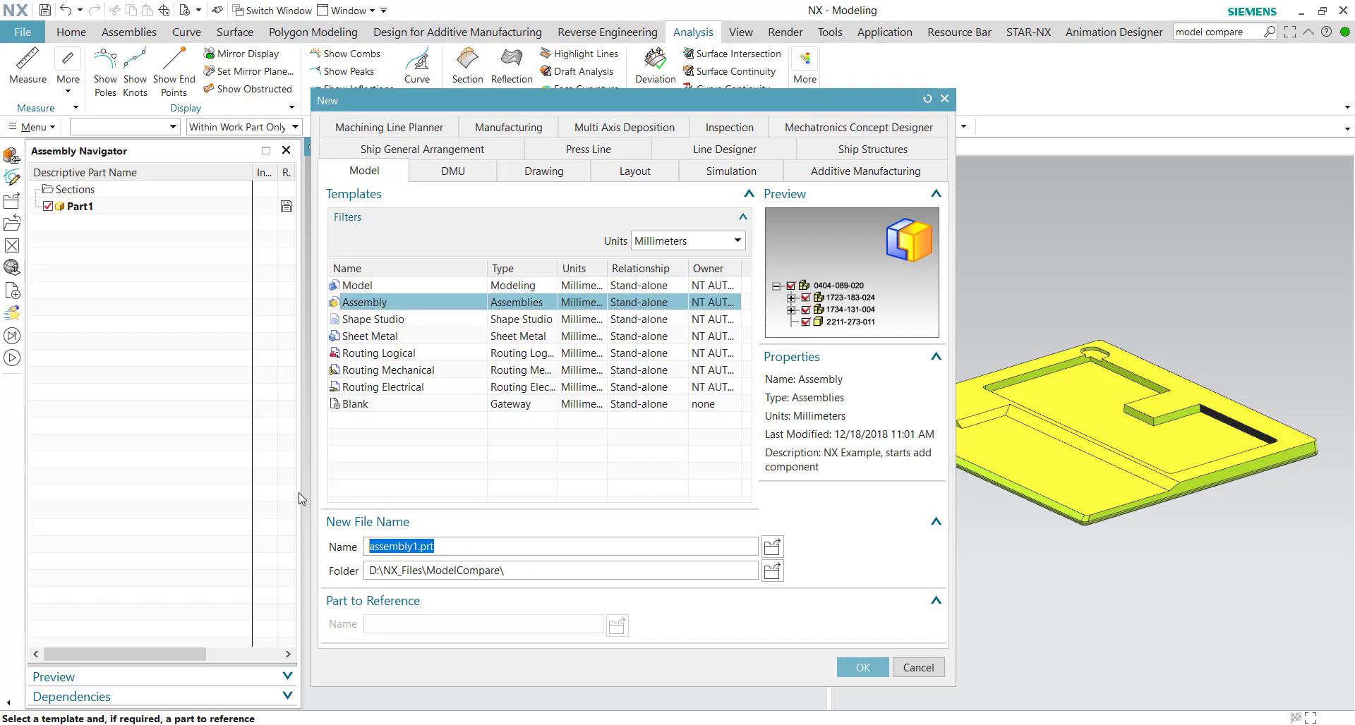
pyautogui.write('compar')
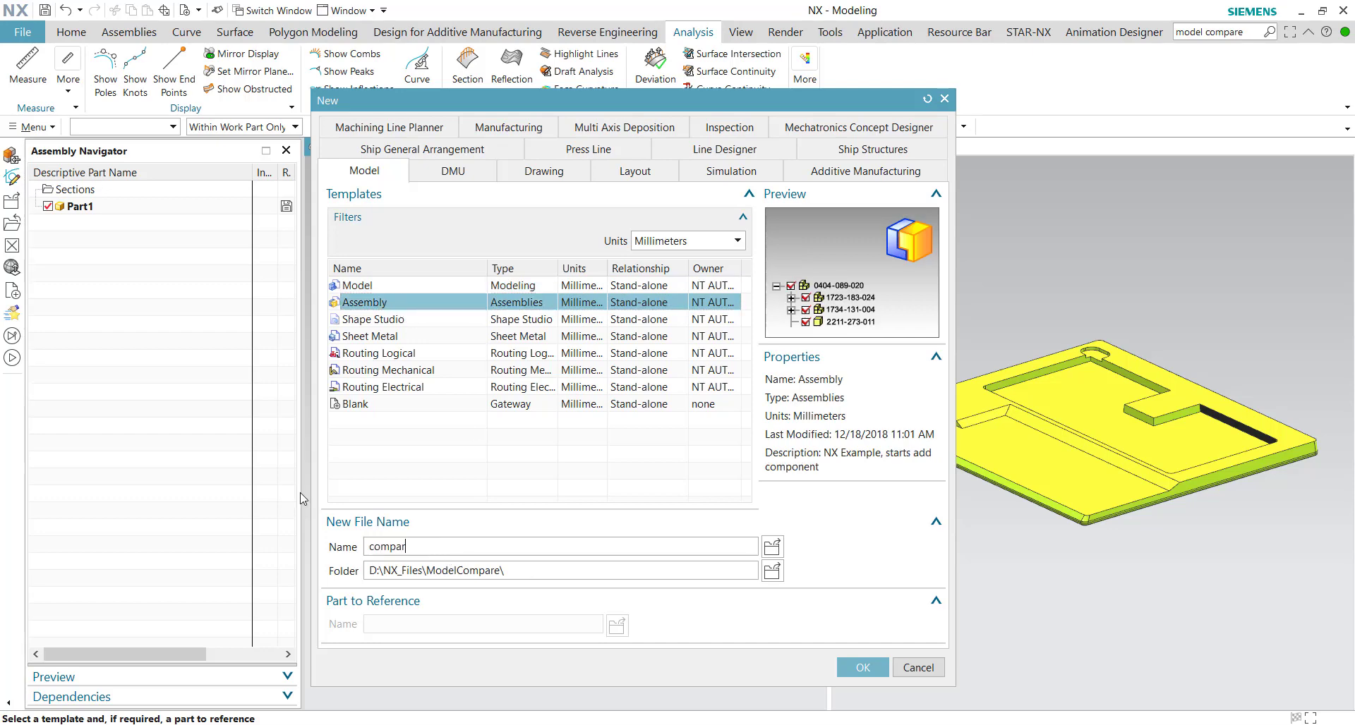
pyautogui.write('e')
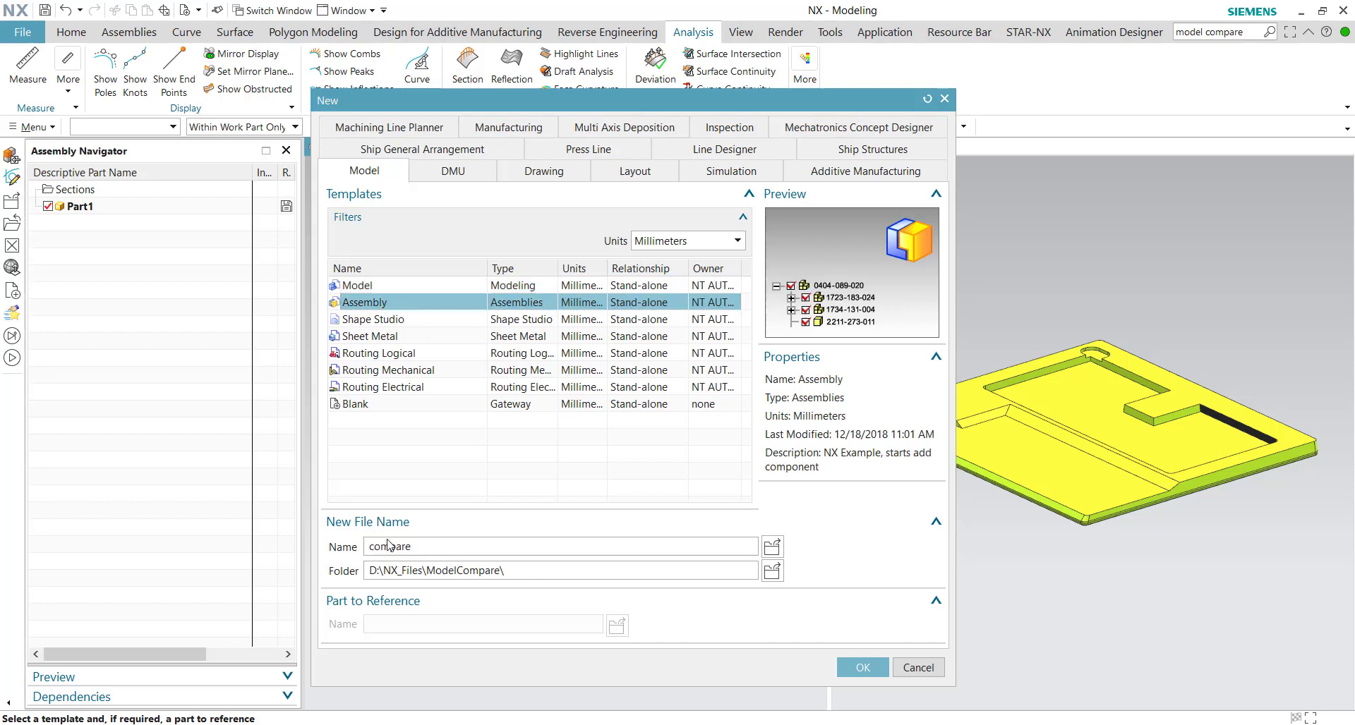
pyautogui.click(870, 666)
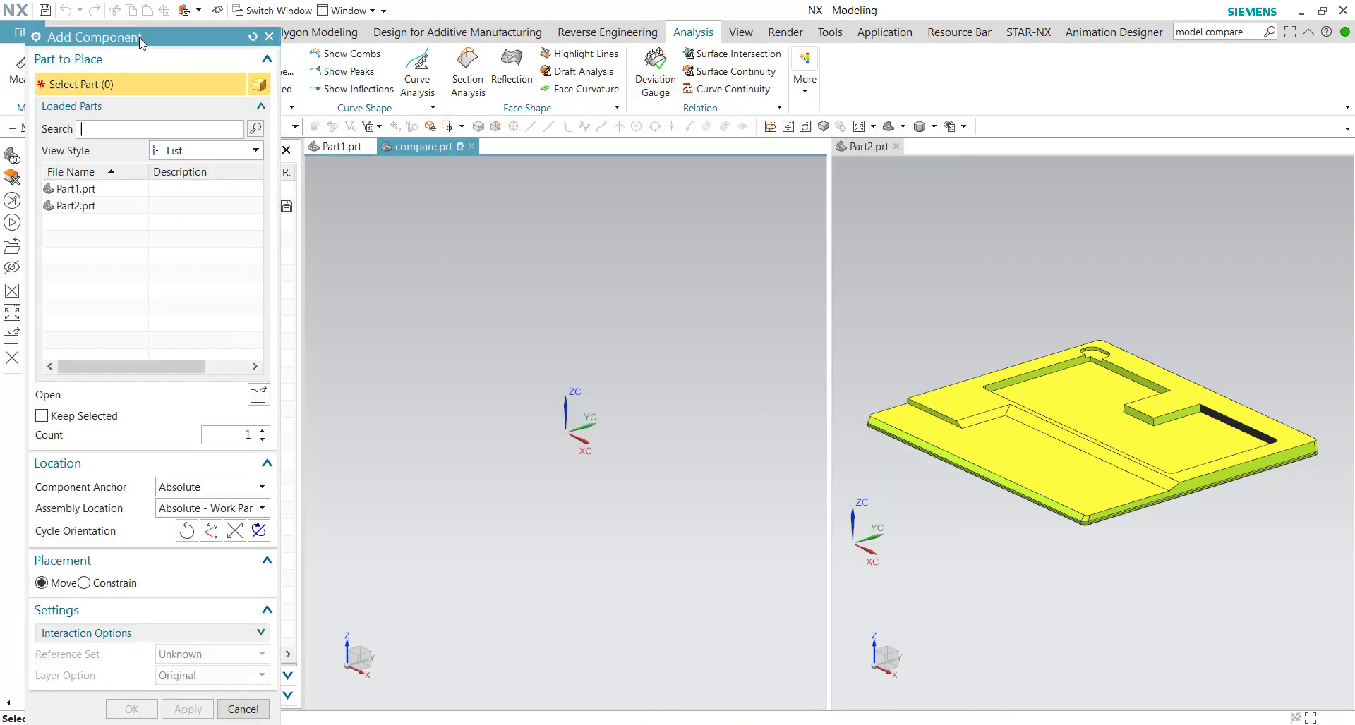
# Add the loaded parts Part1.prt and Part2.prt as components of the assembly, keeping the Absolute - Work Part location
pyautogui.moveTo(139, 38); pyautogui.dragTo(292, 146)
pyautogui.click(247, 304)
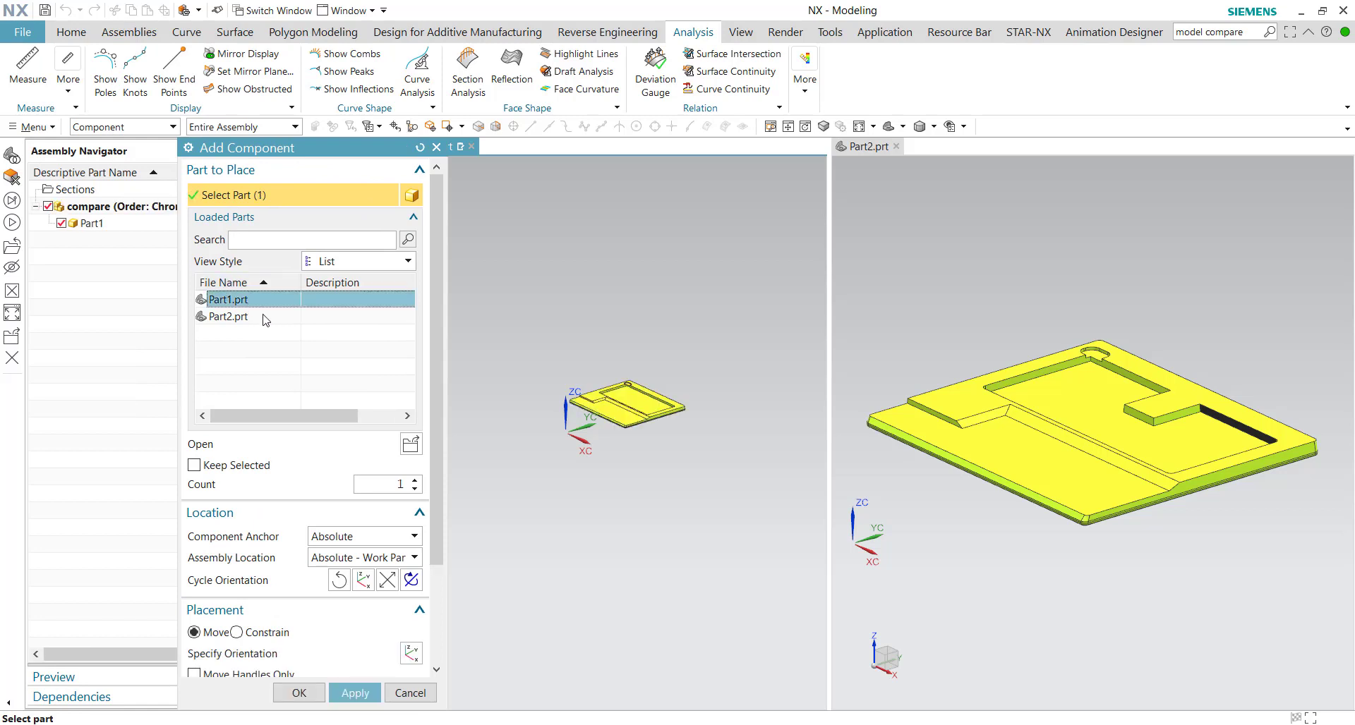
pyautogui.keyDown('ctrl'); pyautogui.click(242, 319); pyautogui.keyUp('ctrl')
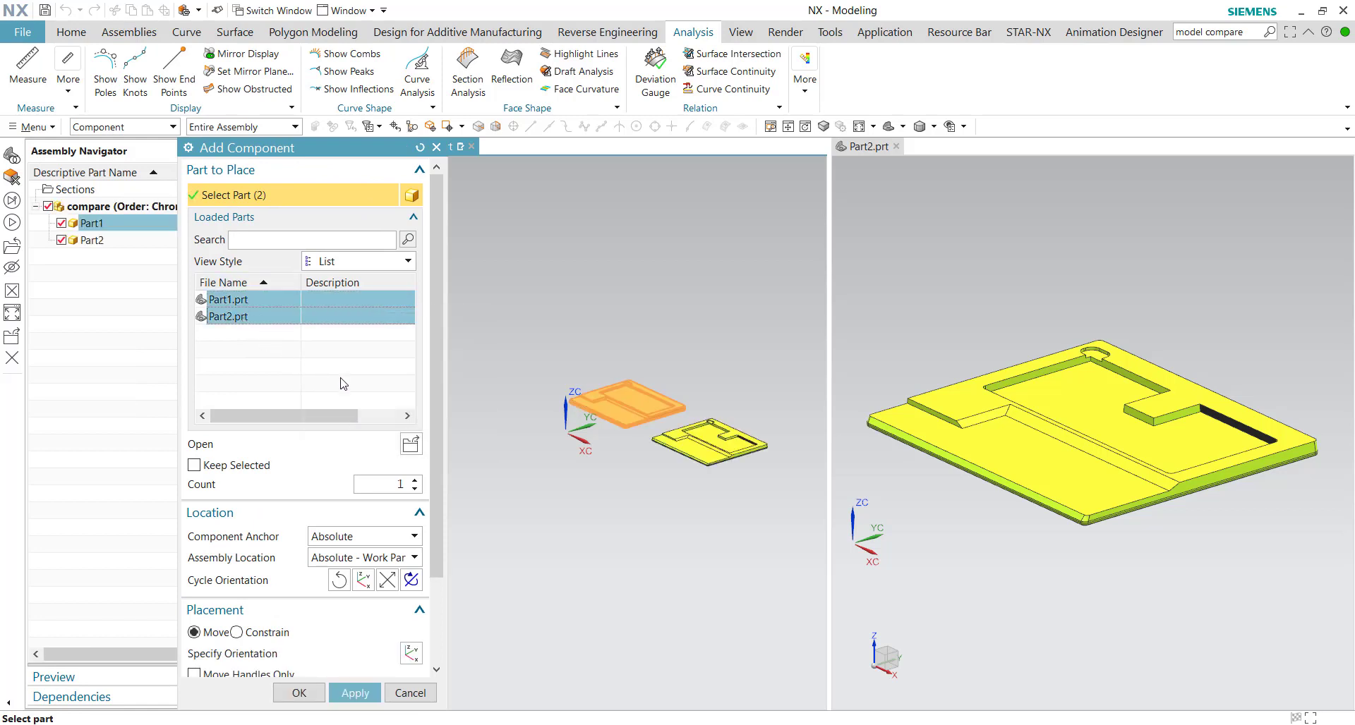
pyautogui.scroll(-3, 439, 522)
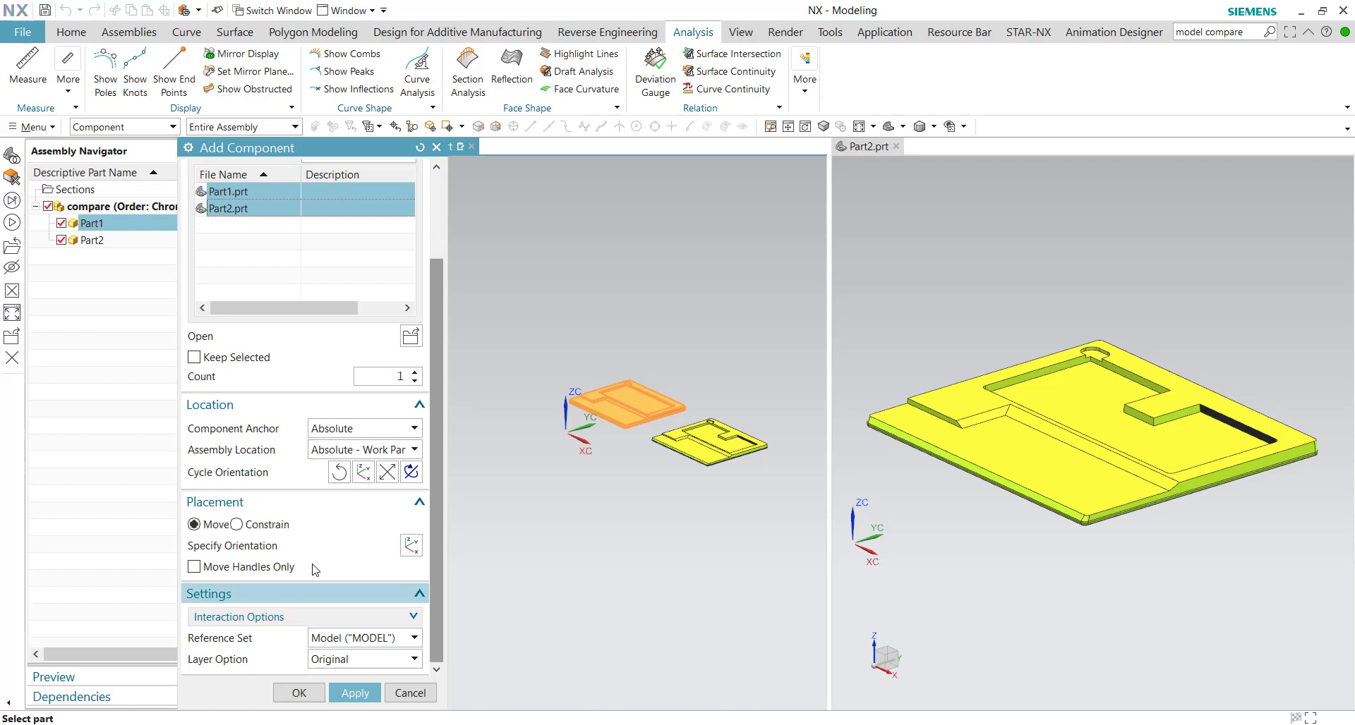
pyautogui.click(361, 450)
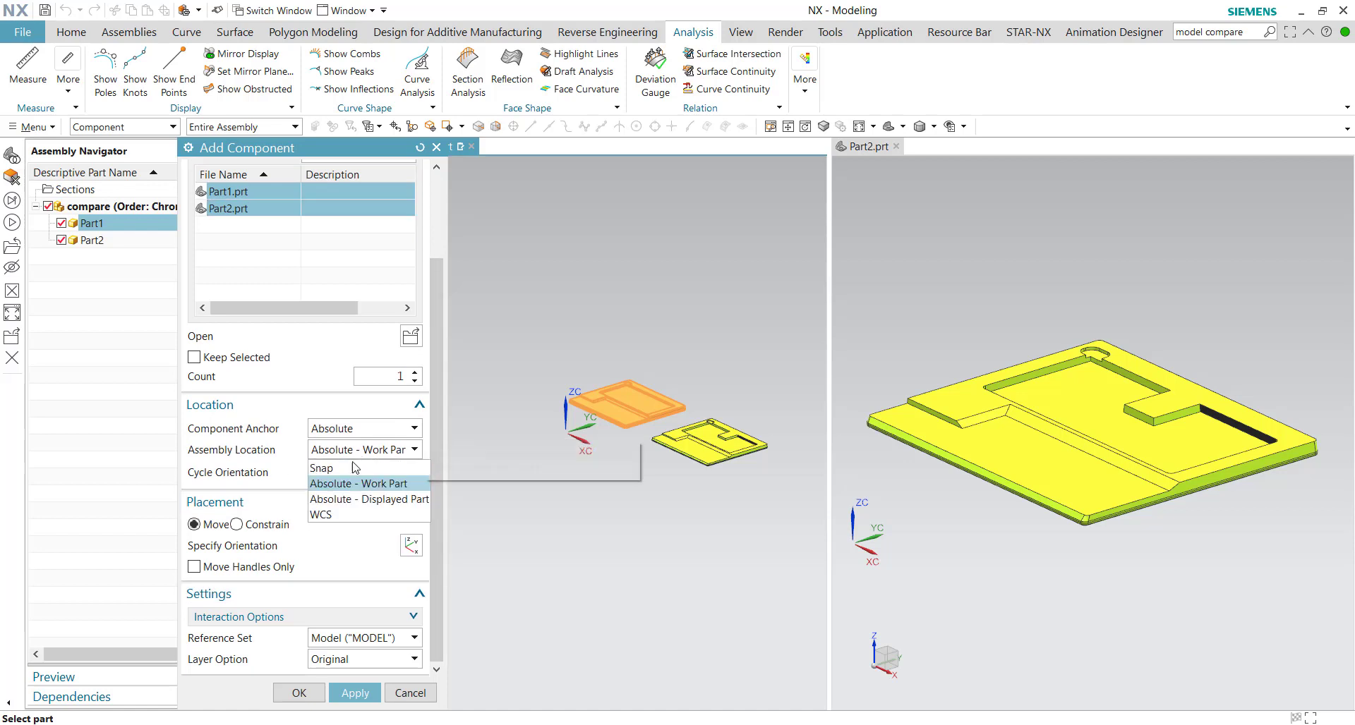
pyautogui.click(360, 464)
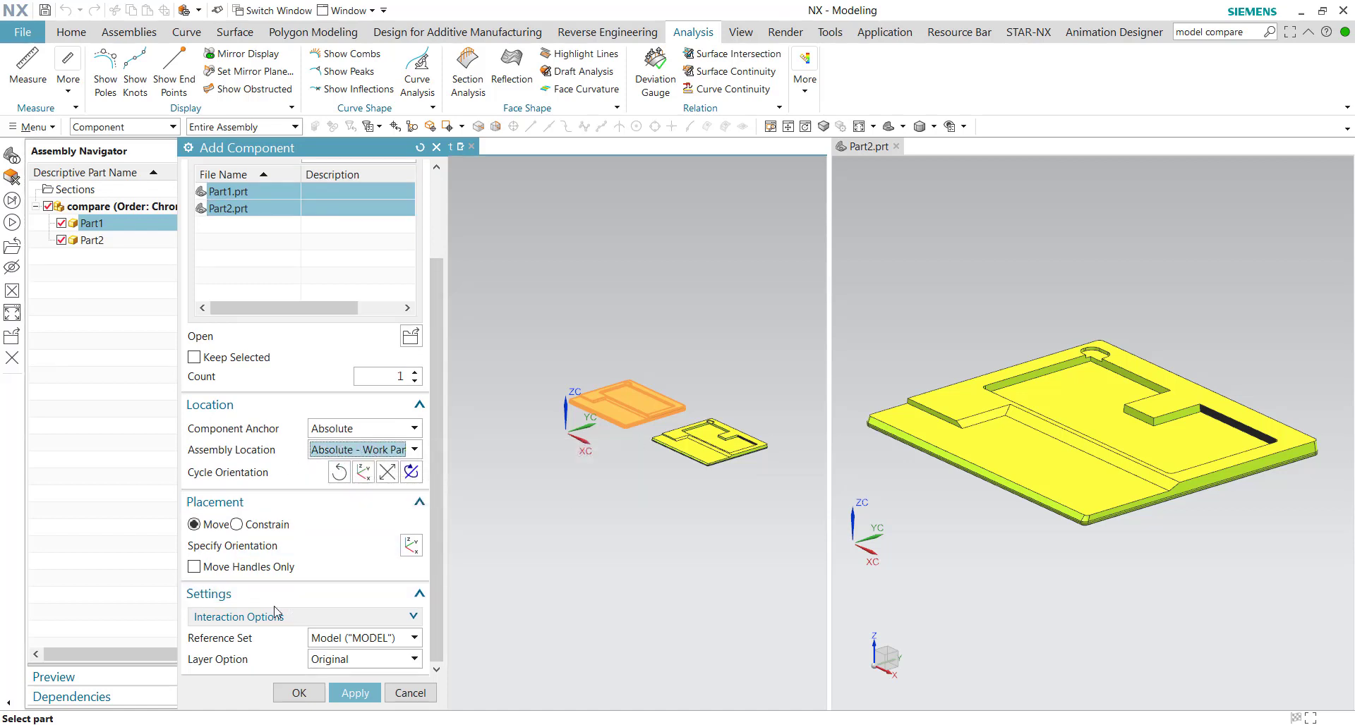
pyautogui.click(254, 546)
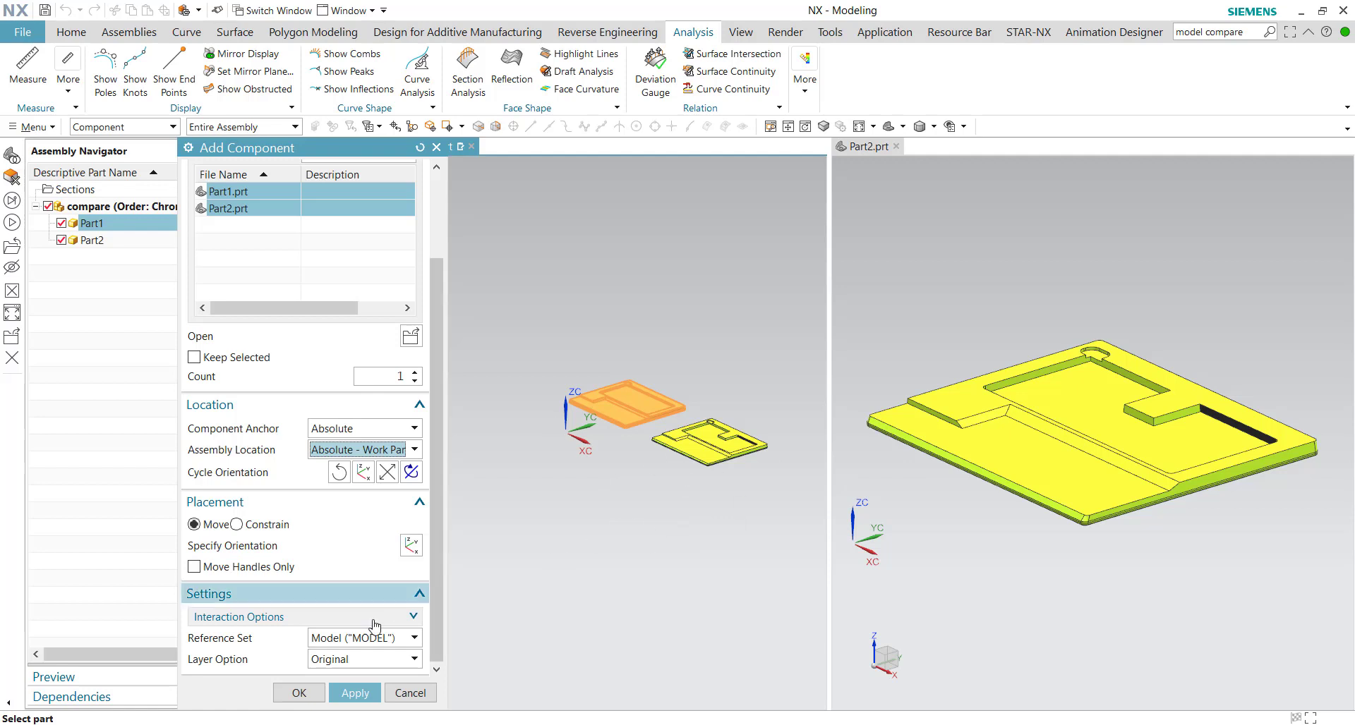
pyautogui.click(296, 694)
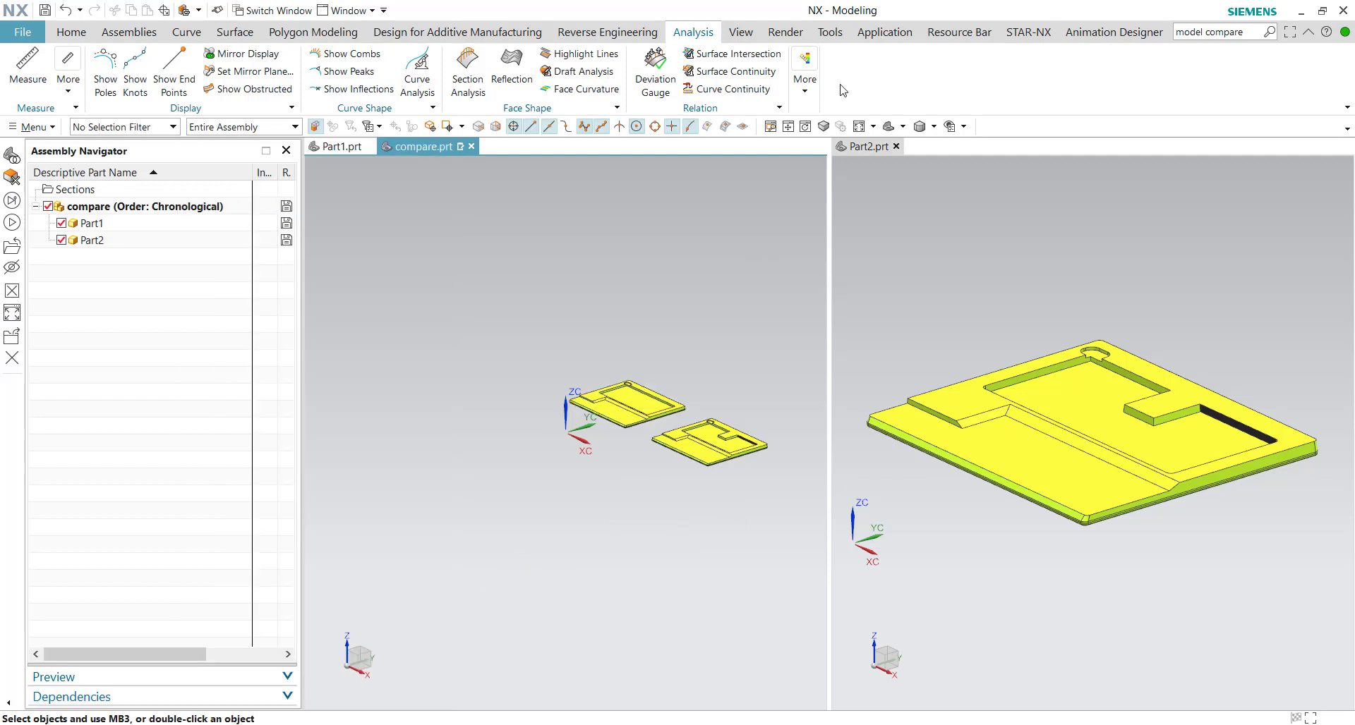
# Close the separate Part2.prt and Part1.prt windows, leaving only the compare assembly open
pyautogui.click(896, 146)
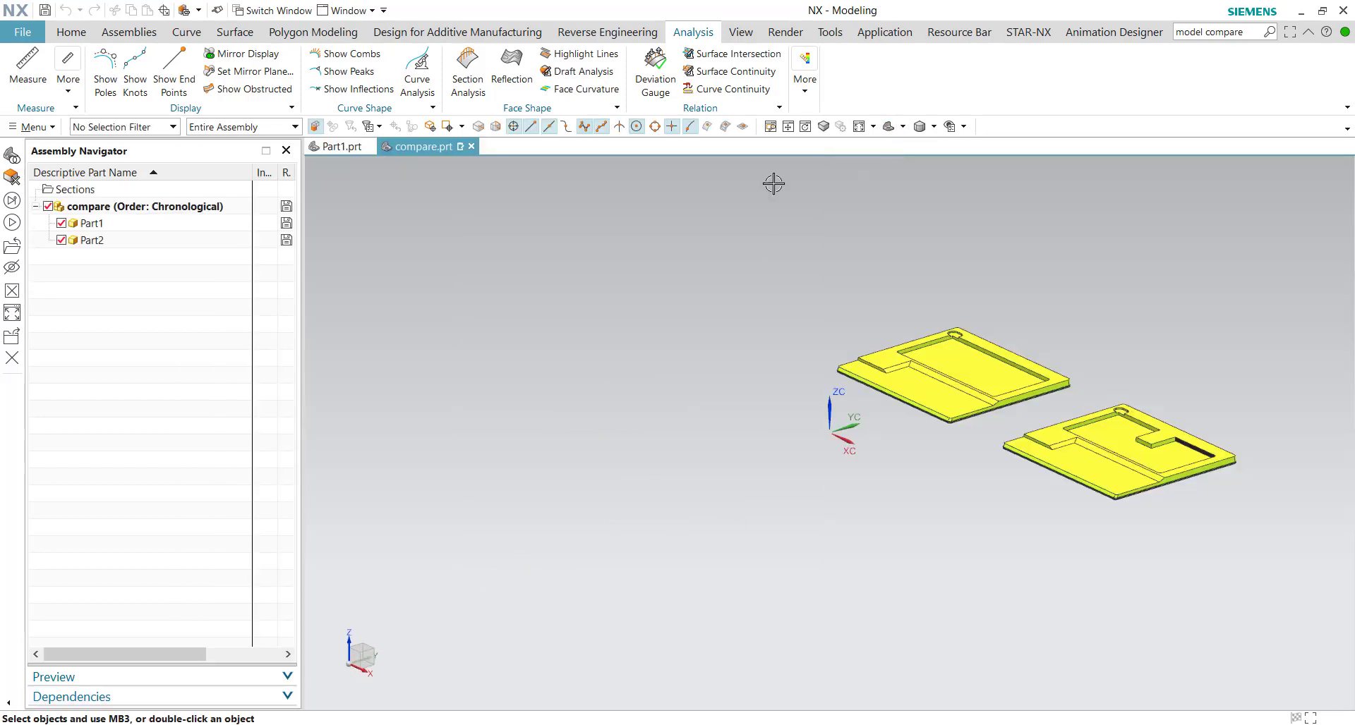
pyautogui.click(369, 146)
pyautogui.scroll(5, 493, 297)
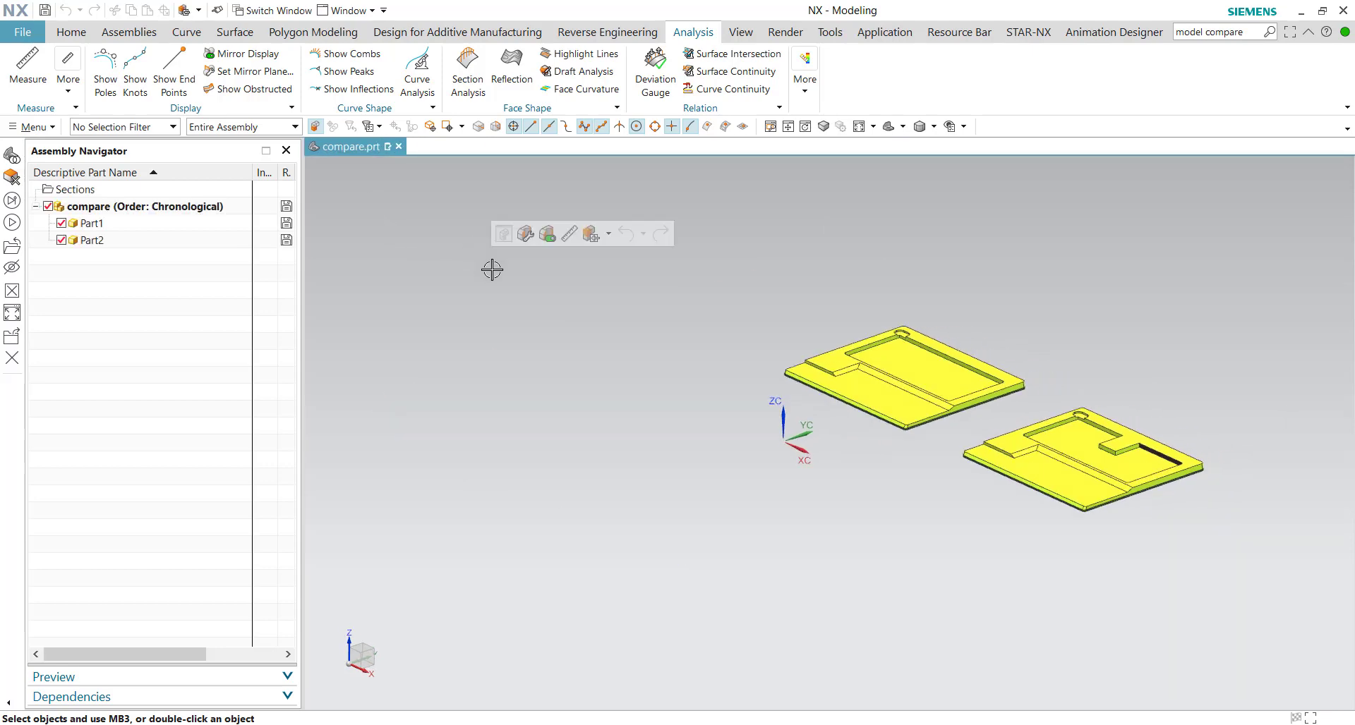
pyautogui.moveTo(494, 329); pyautogui.dragTo(671, 266, button='middle')
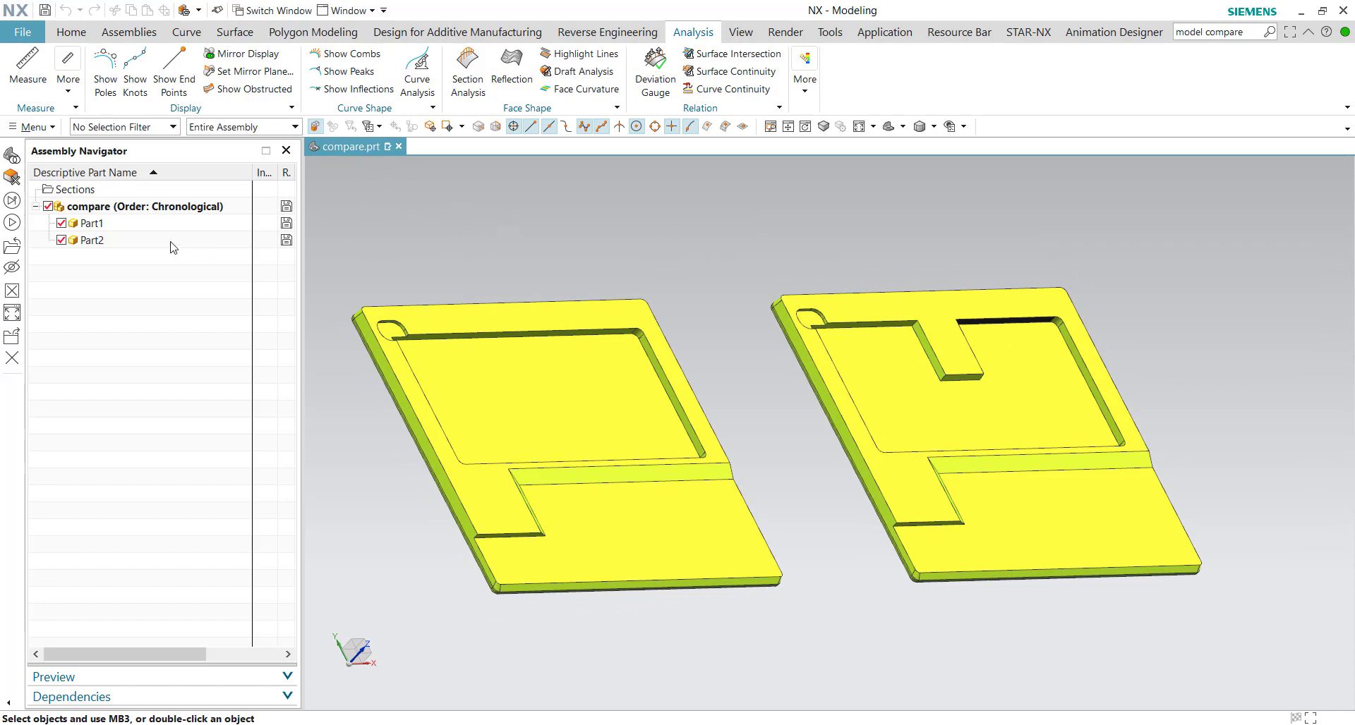
# Highlight the Part1 and Part2 components one after the other to identify each in the assembly
pyautogui.click(117, 226)
pyautogui.click(106, 243)
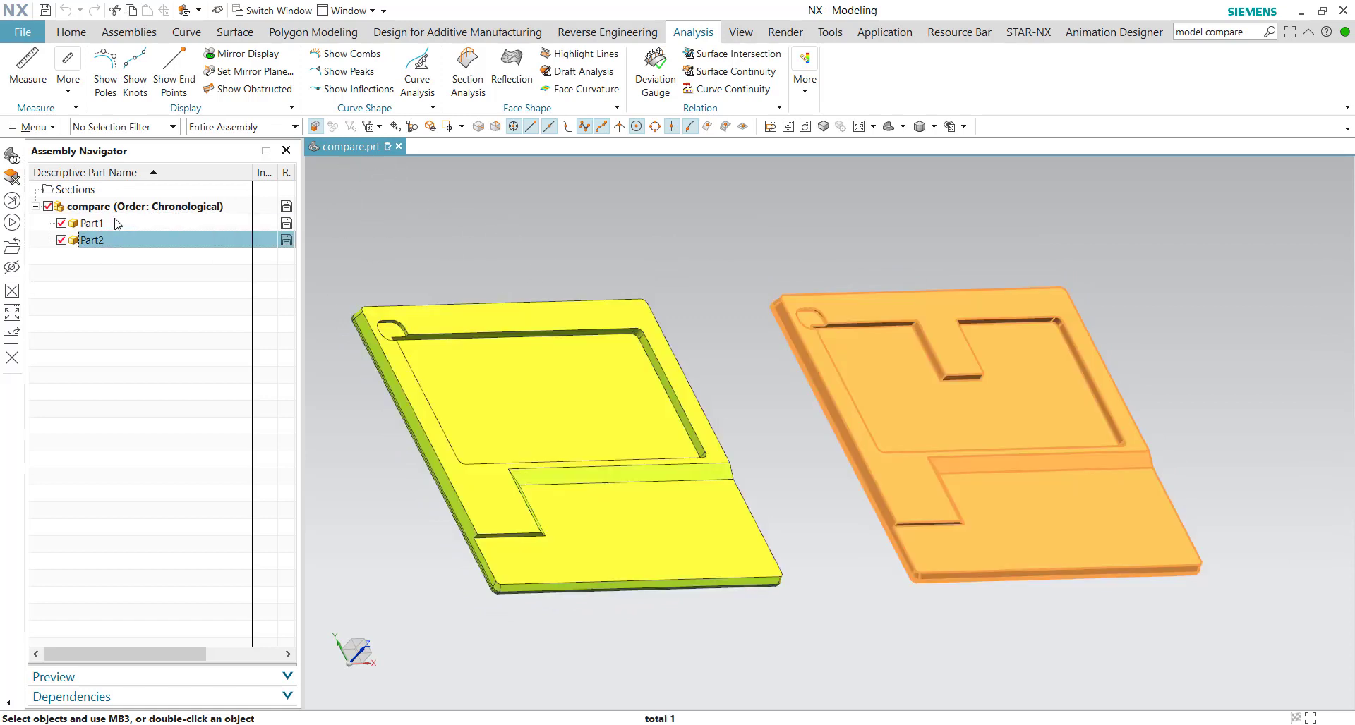
pyautogui.click(117, 224)
pyautogui.click(96, 242)
pyautogui.click(132, 274)
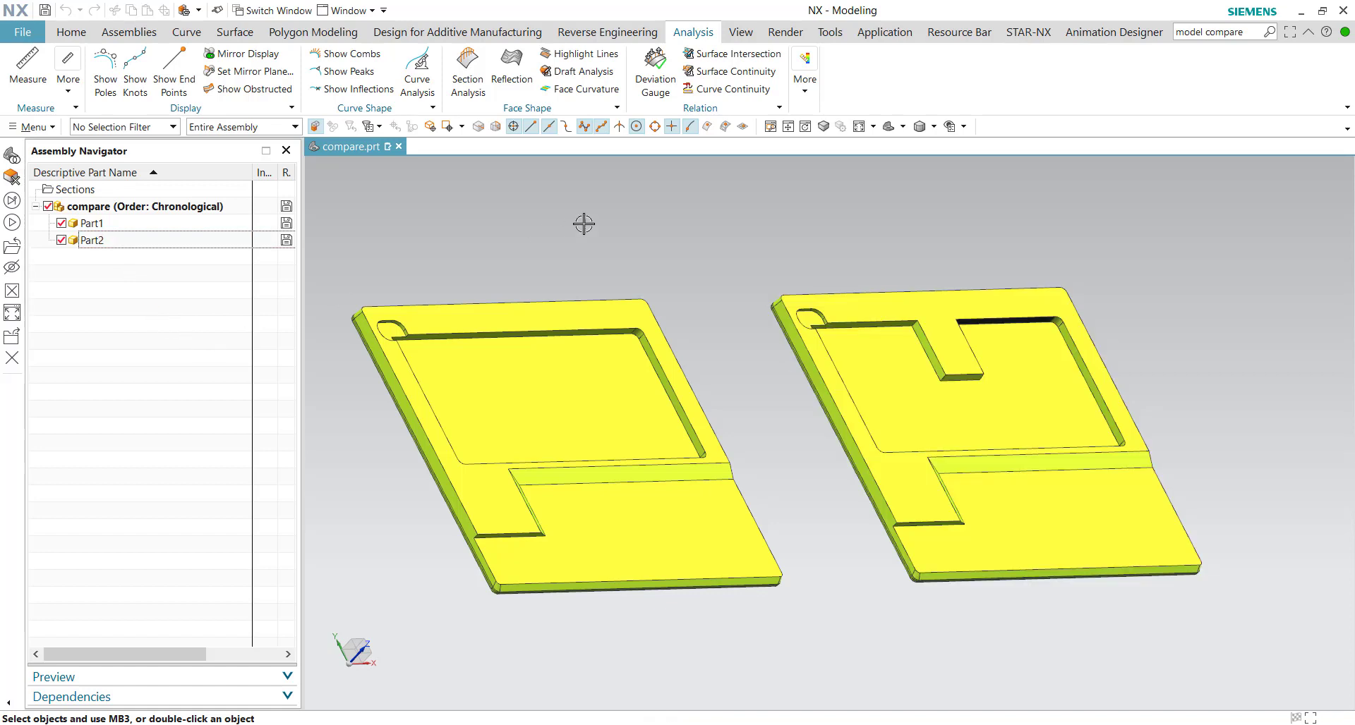
# Run Model Compare between the solid bodies of Part1 and Part2, comparing features and expressions with Default accuracy and 0.0100 tolerance
pyautogui.click(618, 210)
pyautogui.moveTo(619, 209); pyautogui.dragTo(587, 205, button='middle')
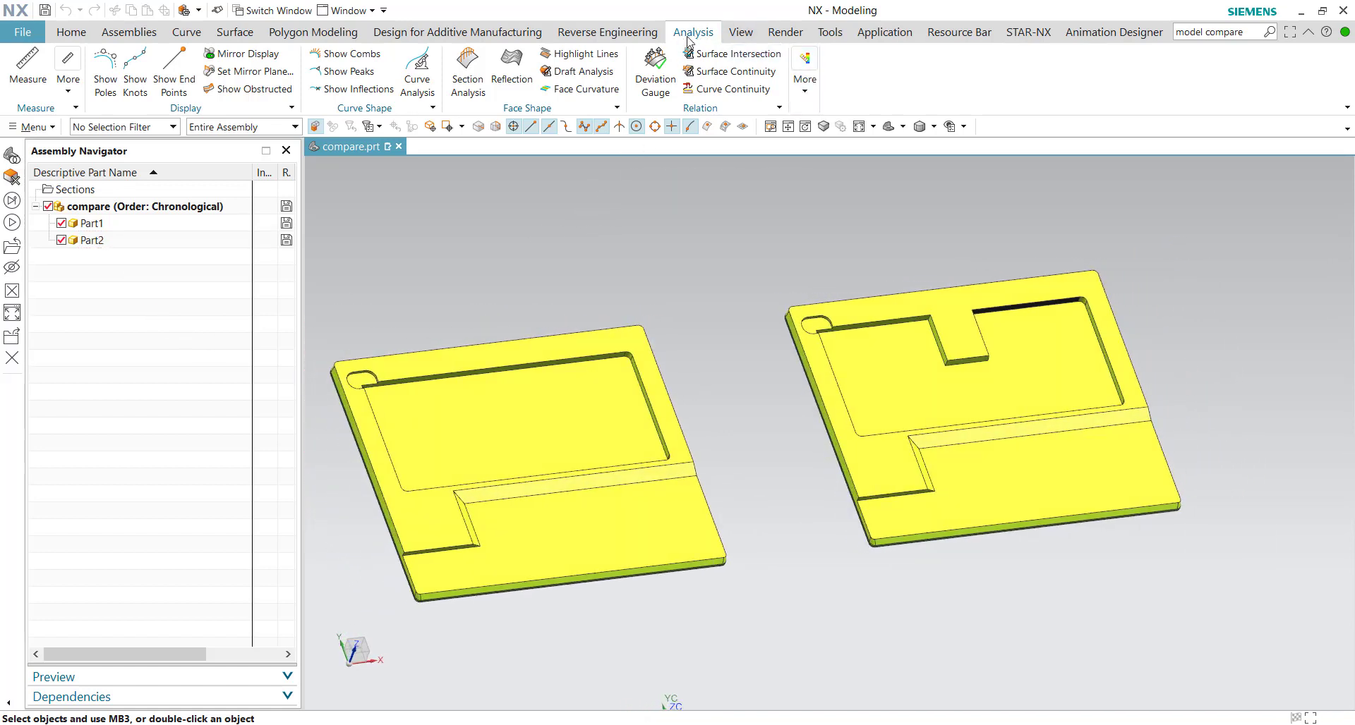
pyautogui.click(804, 69)
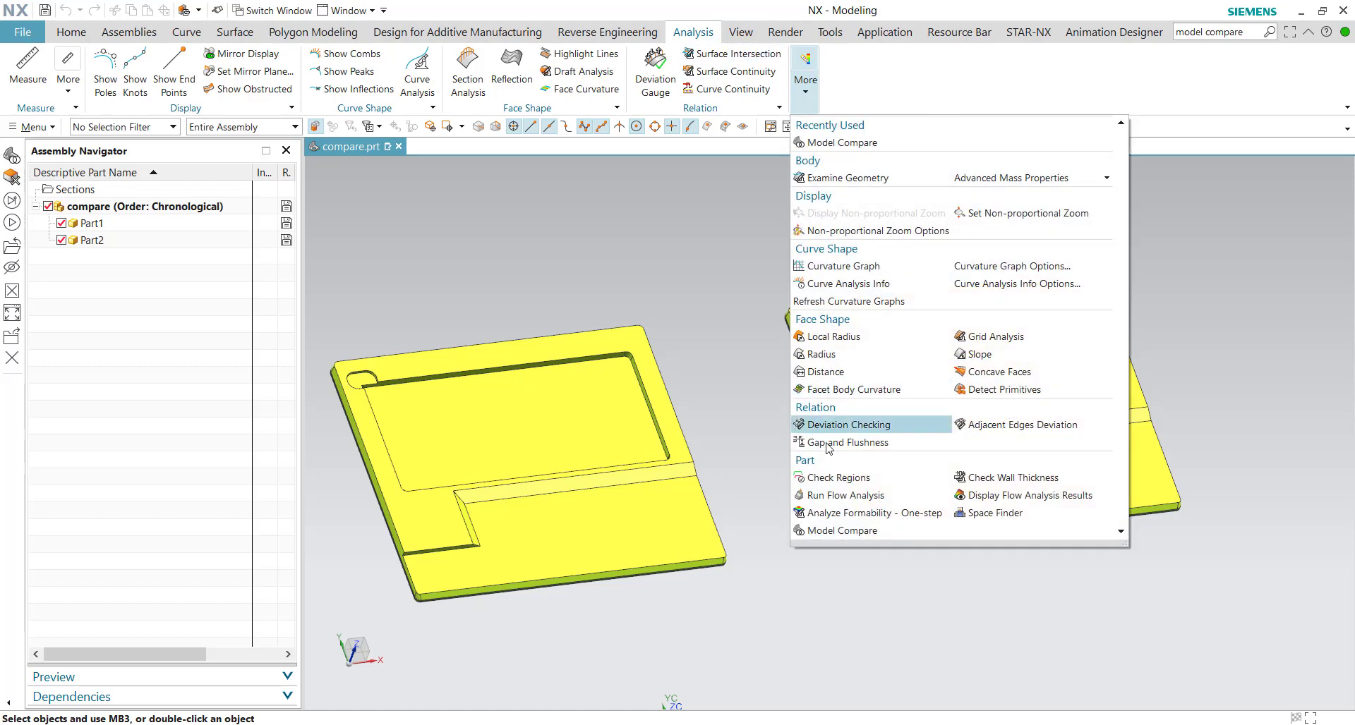
pyautogui.click(892, 533)
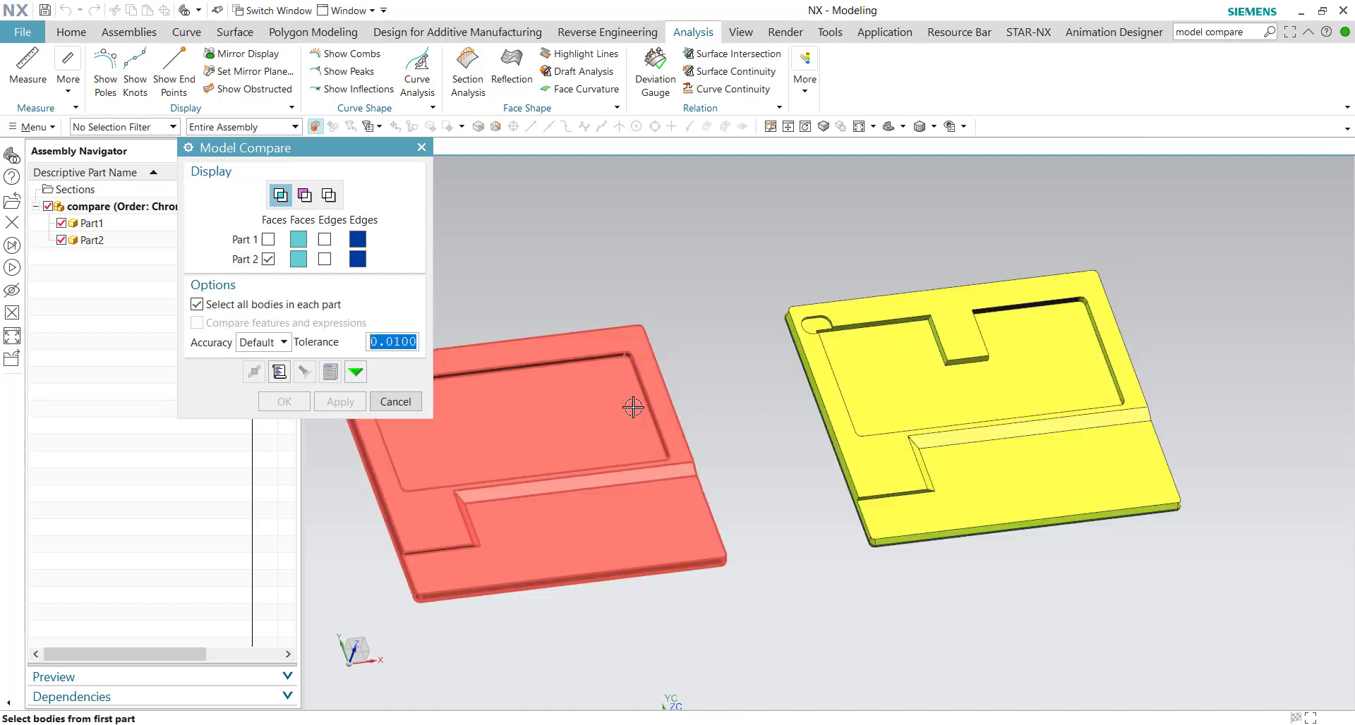
pyautogui.click(542, 416)
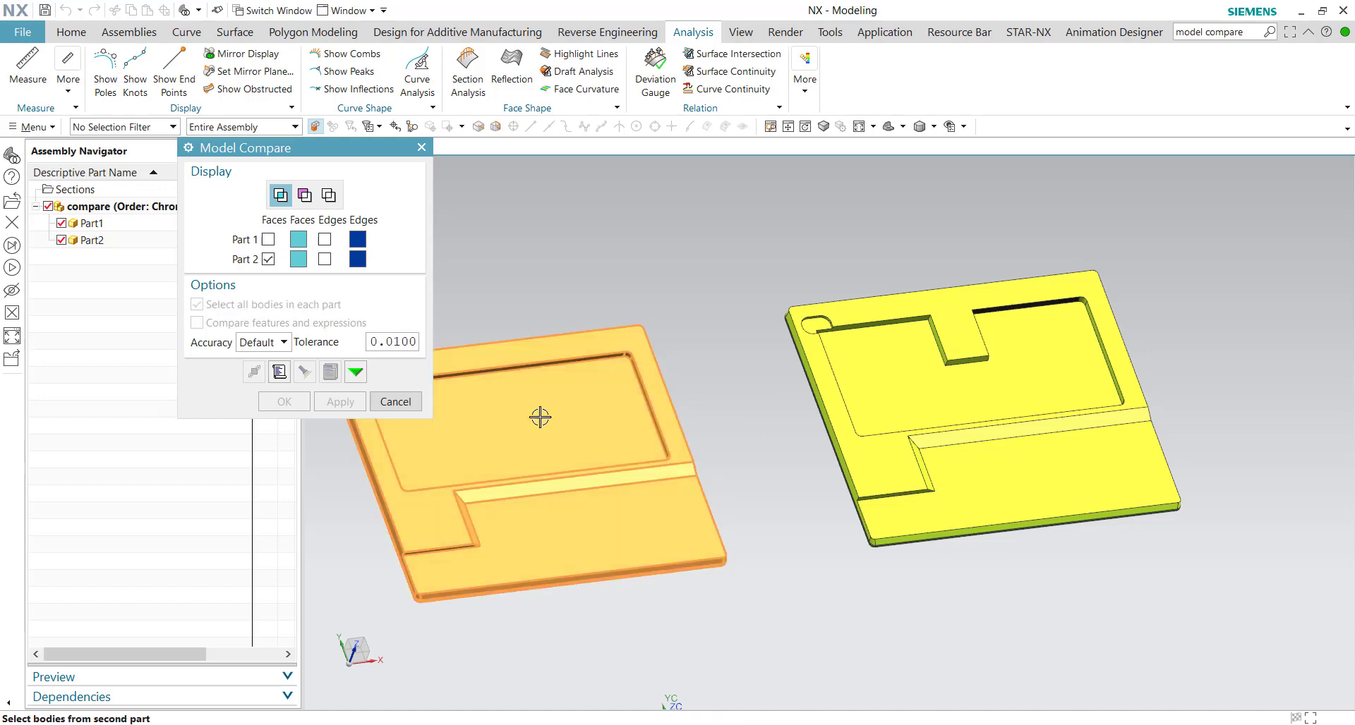
pyautogui.click(962, 382)
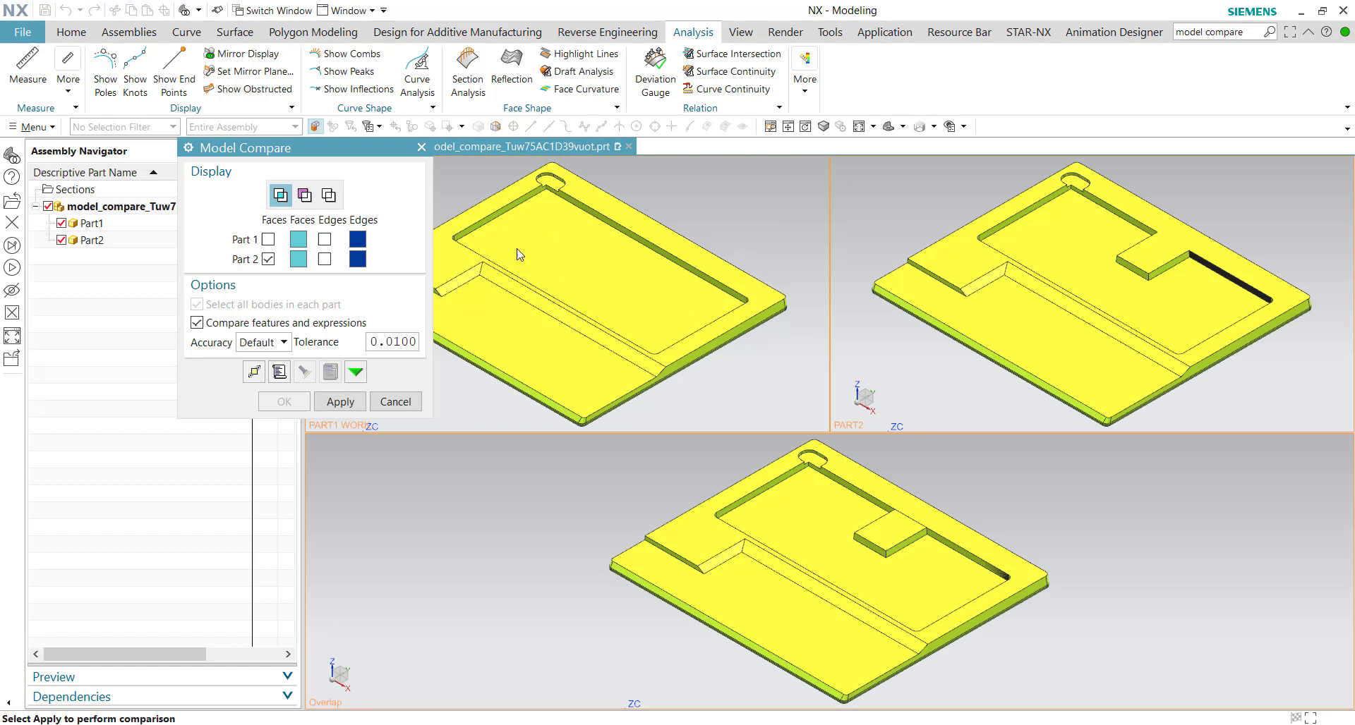
pyautogui.moveTo(317, 152); pyautogui.dragTo(166, 151)
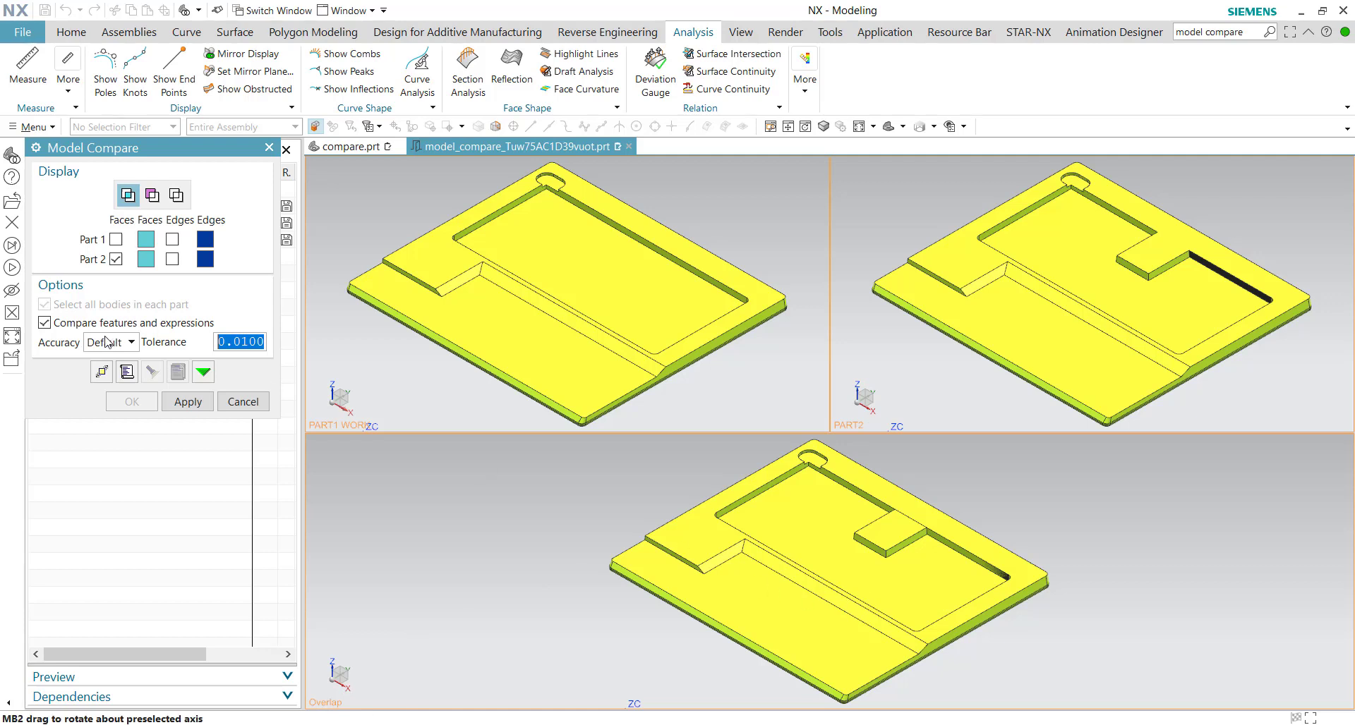
pyautogui.click(179, 401)
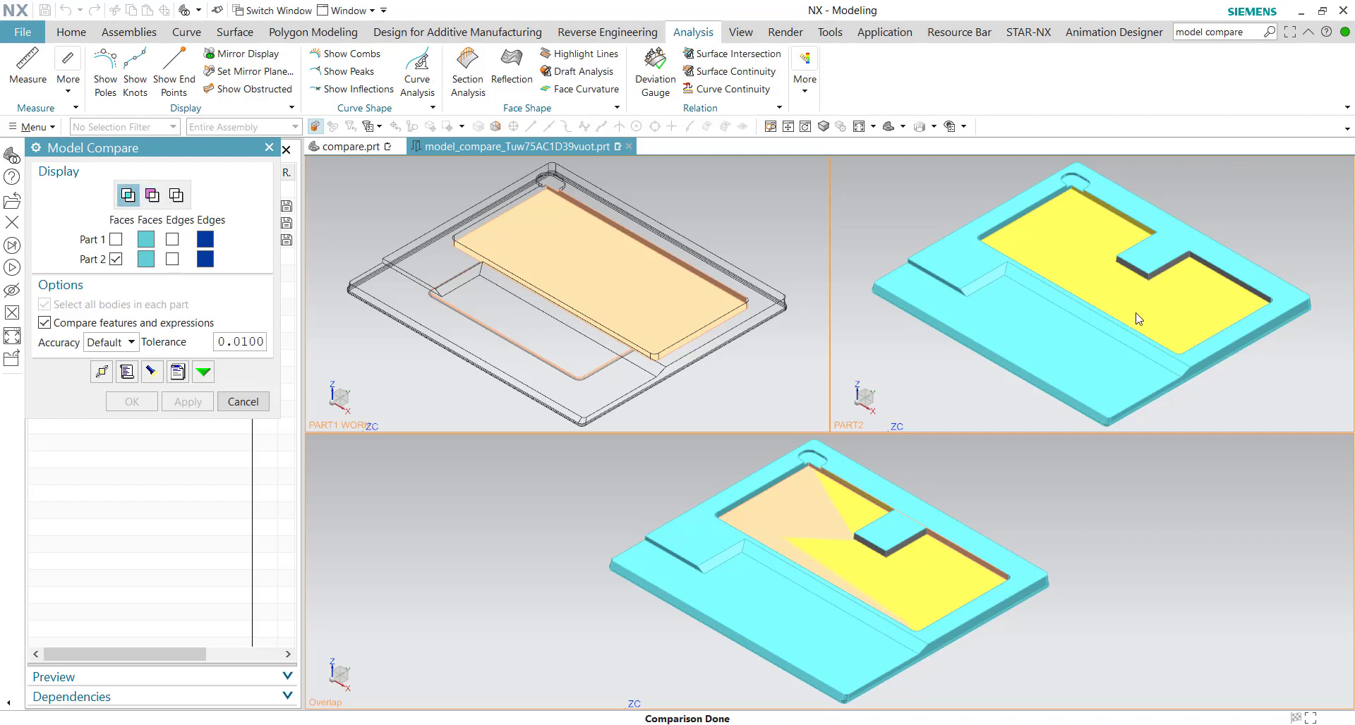
# Check which colour is assigned to Part 2's identical faces, leaving it unchanged
pyautogui.click(146, 259)
pyautogui.press('Tab')
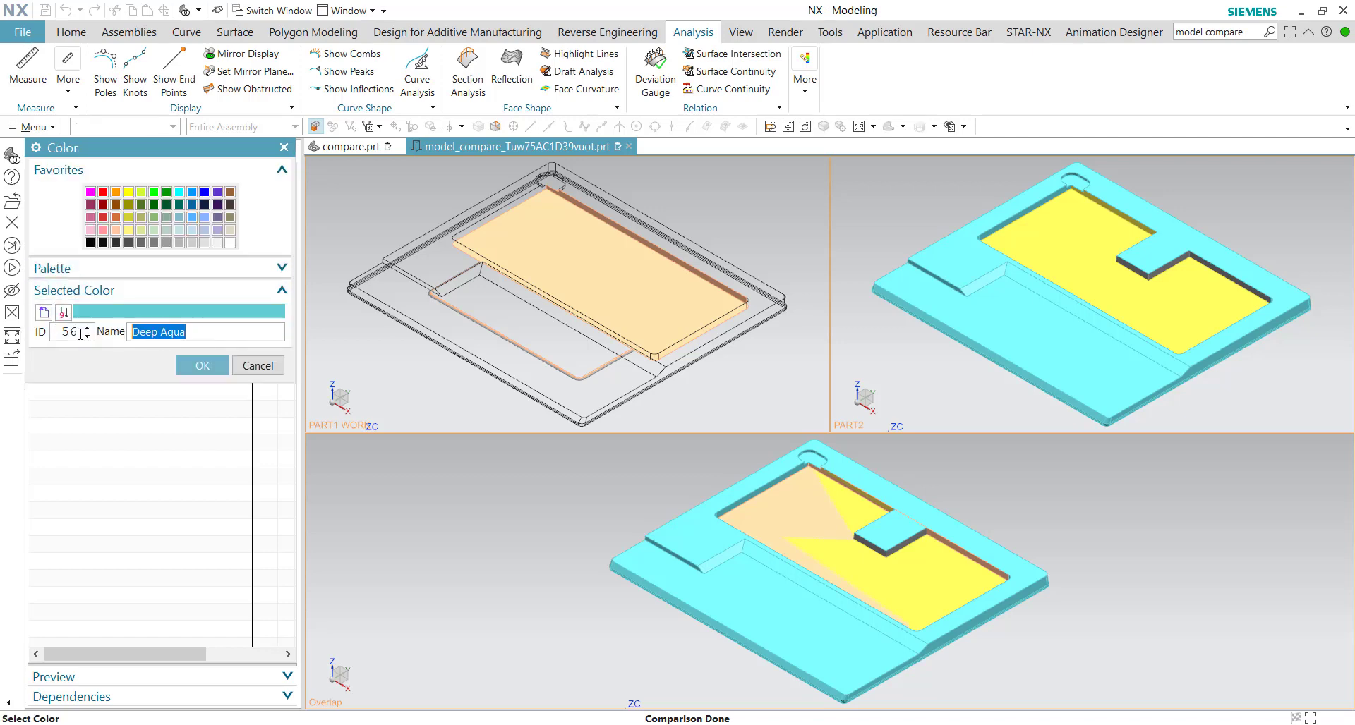
pyautogui.click(266, 370)
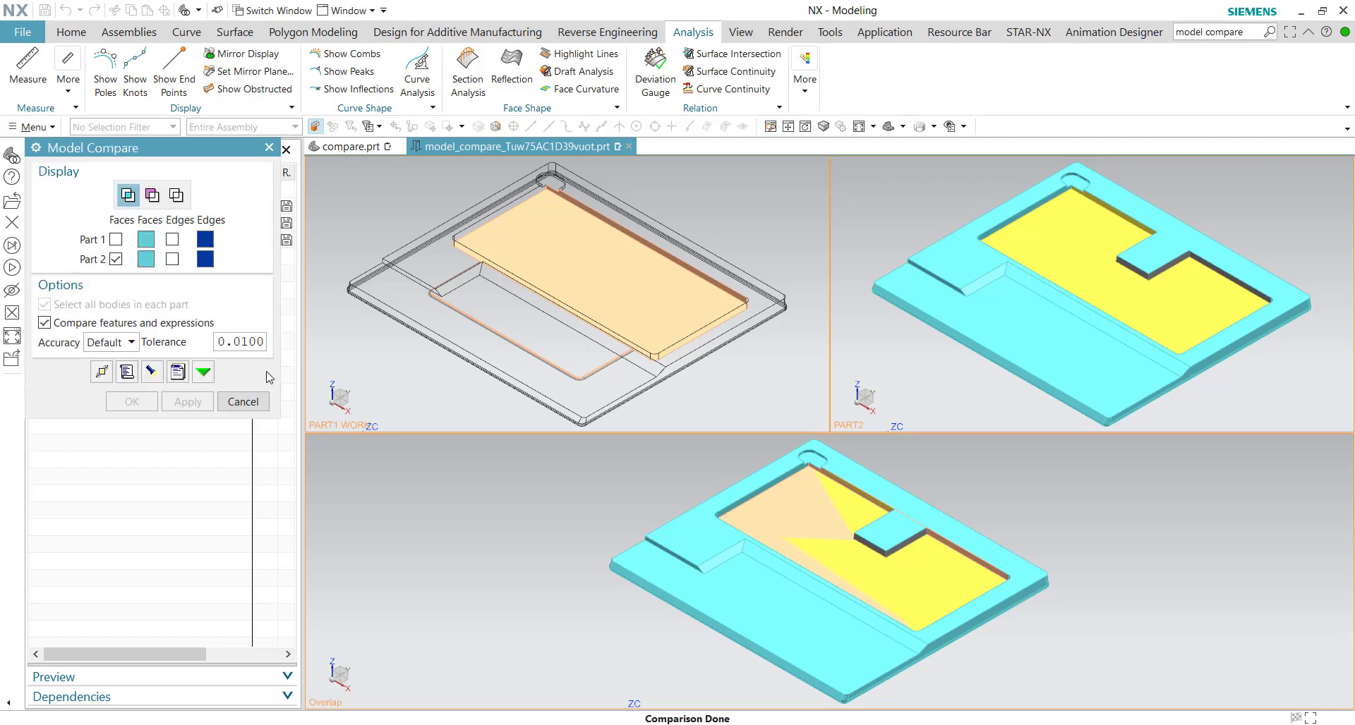
# Toggle Part 2's identical faces off and on, and turn on the display of Part 1's identical faces as well
pyautogui.click(116, 260)
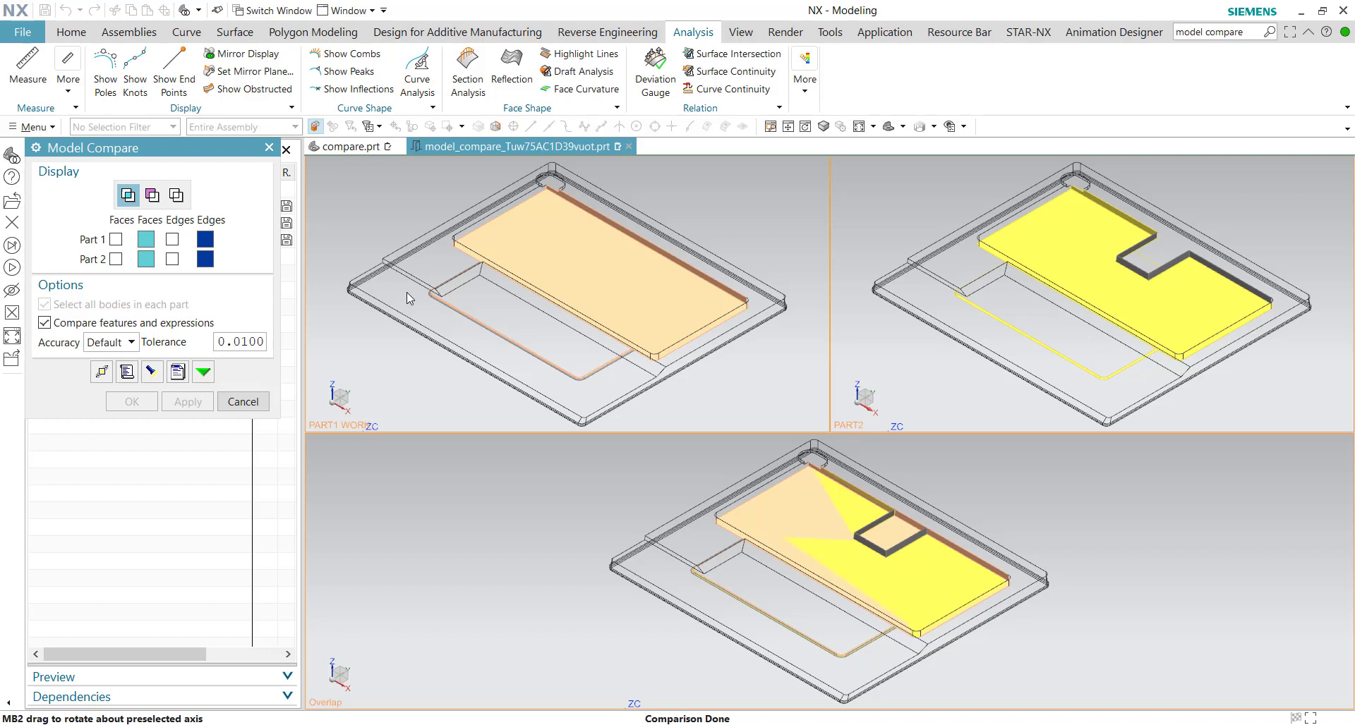
pyautogui.click(116, 260)
pyautogui.click(116, 241)
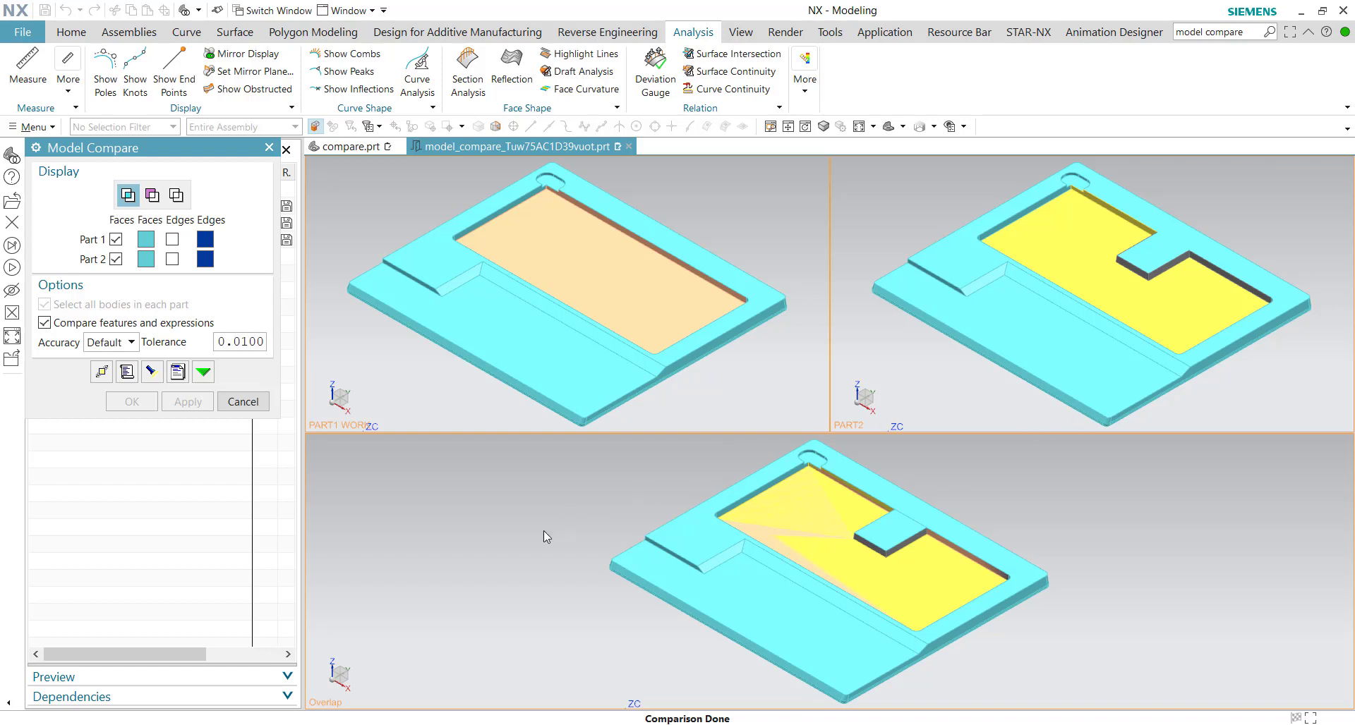
pyautogui.moveTo(544, 530); pyautogui.dragTo(601, 544, button='middle')
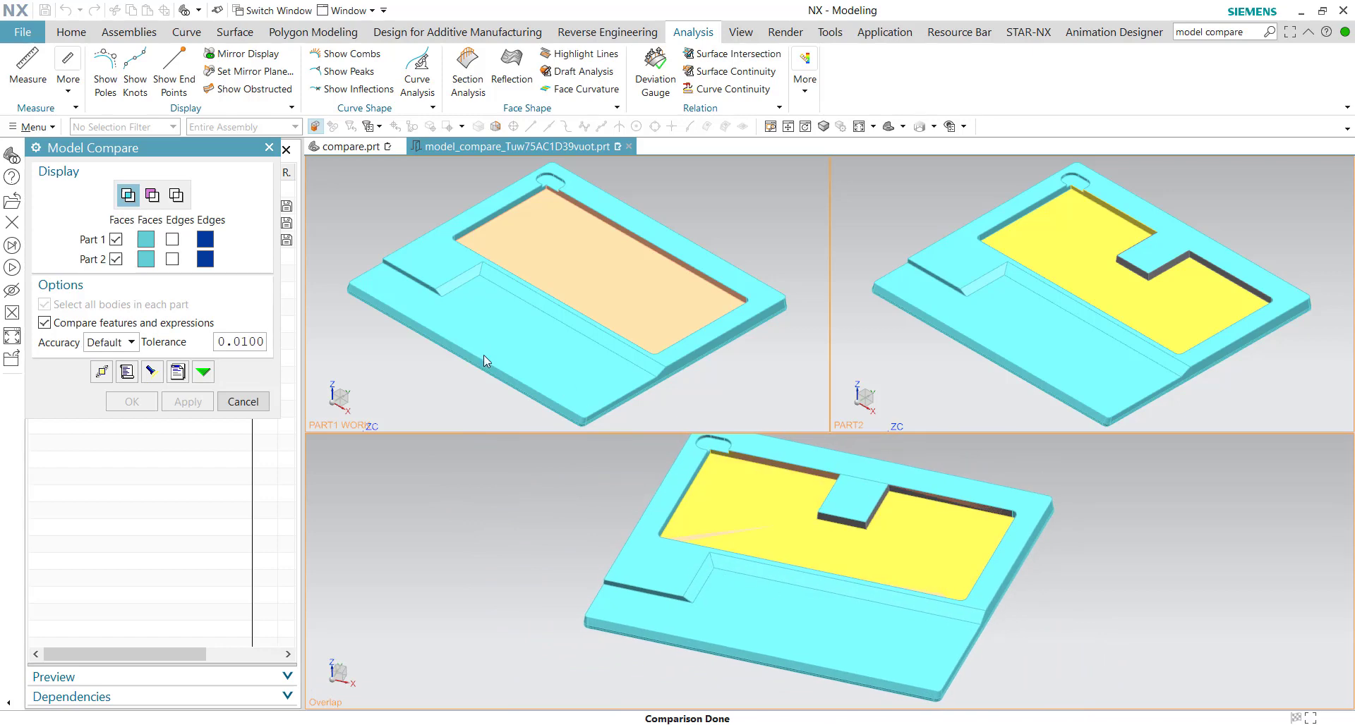
# Check the colours assigned to the changed faces of Part 1 and Part 2, and toggle Part 1's changed faces off and on
pyautogui.click(153, 197)
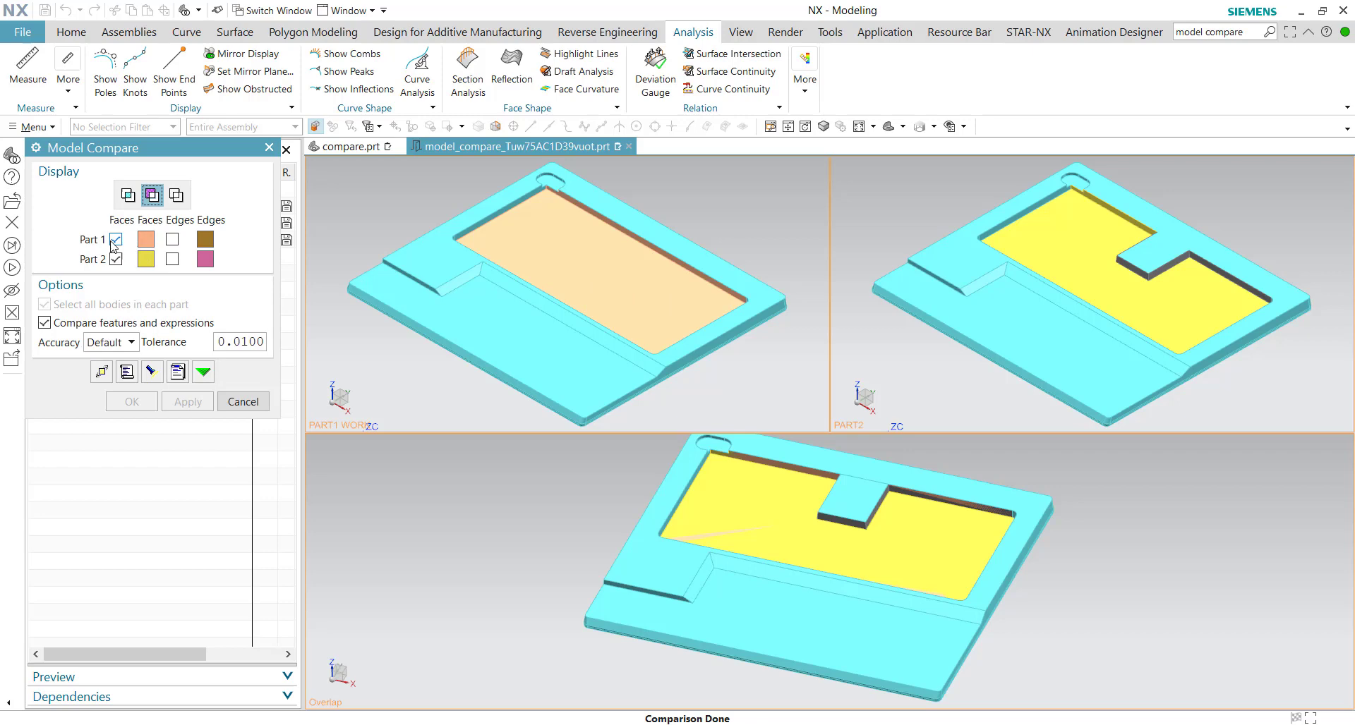
pyautogui.click(146, 239)
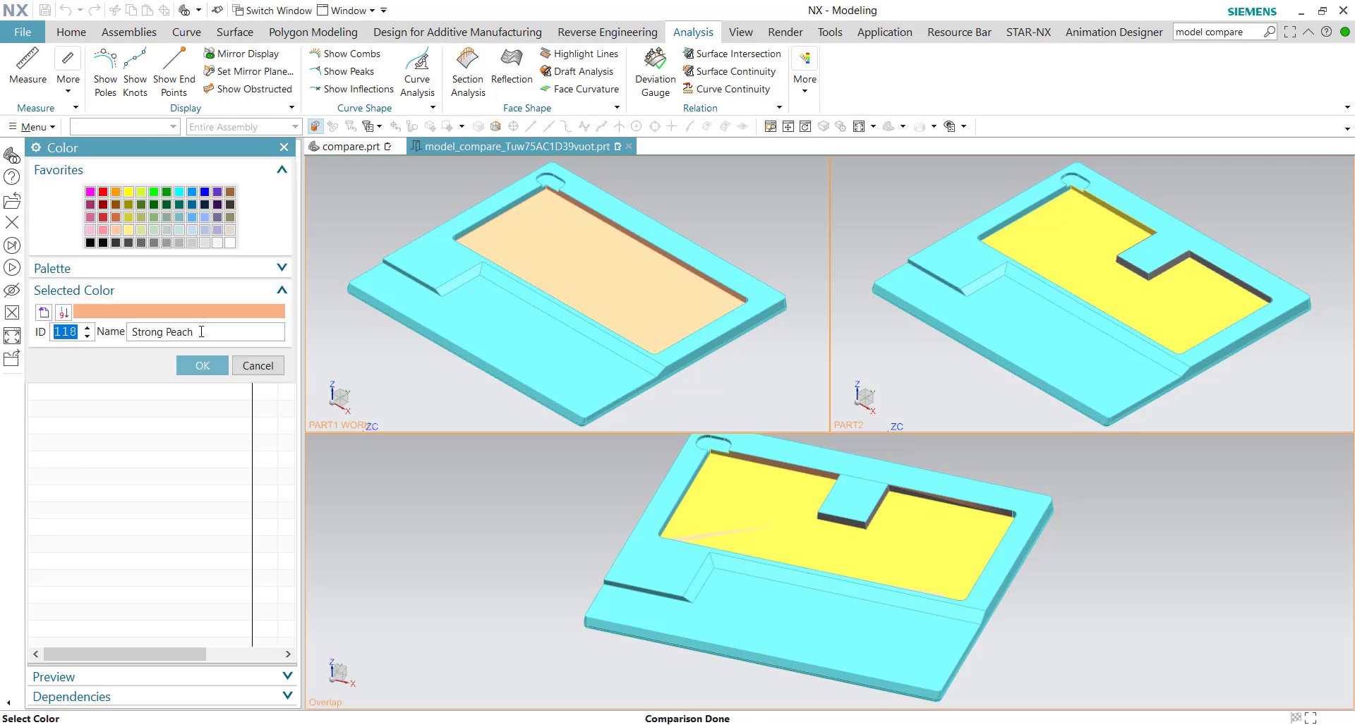
pyautogui.click(258, 365)
pyautogui.click(146, 255)
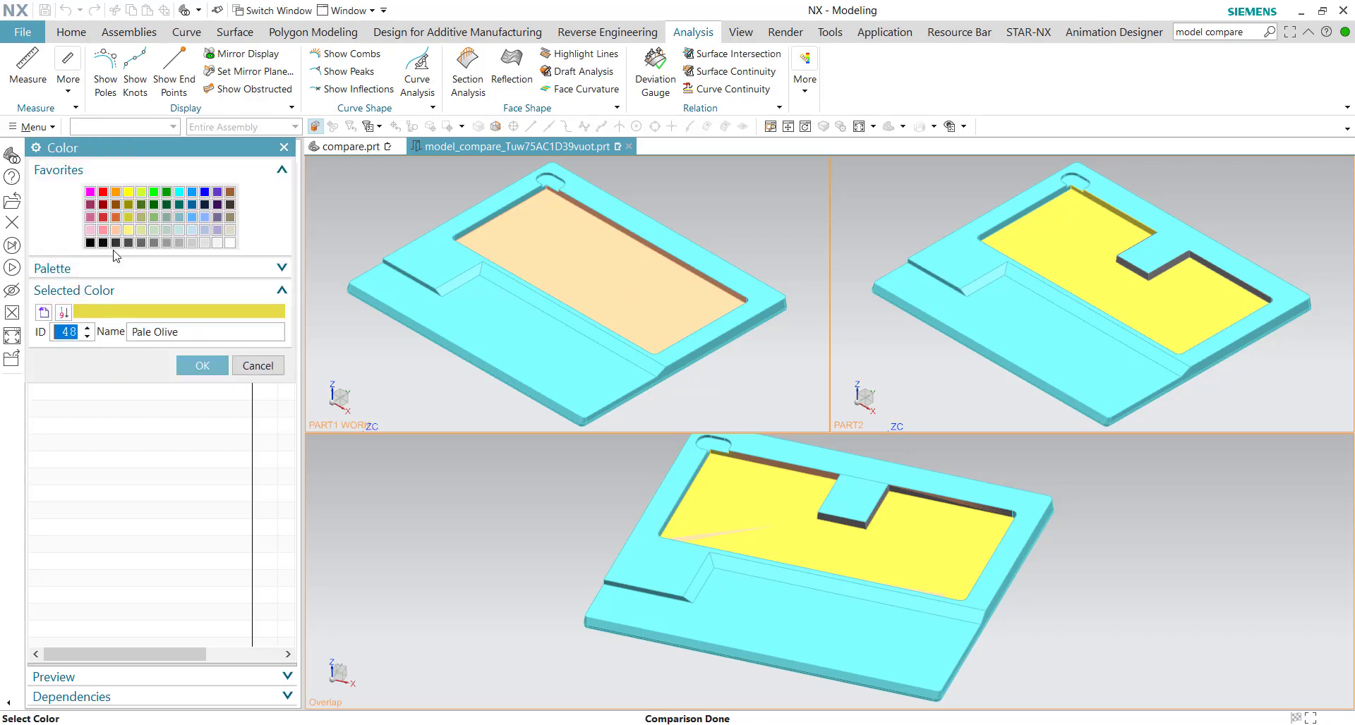
pyautogui.click(254, 365)
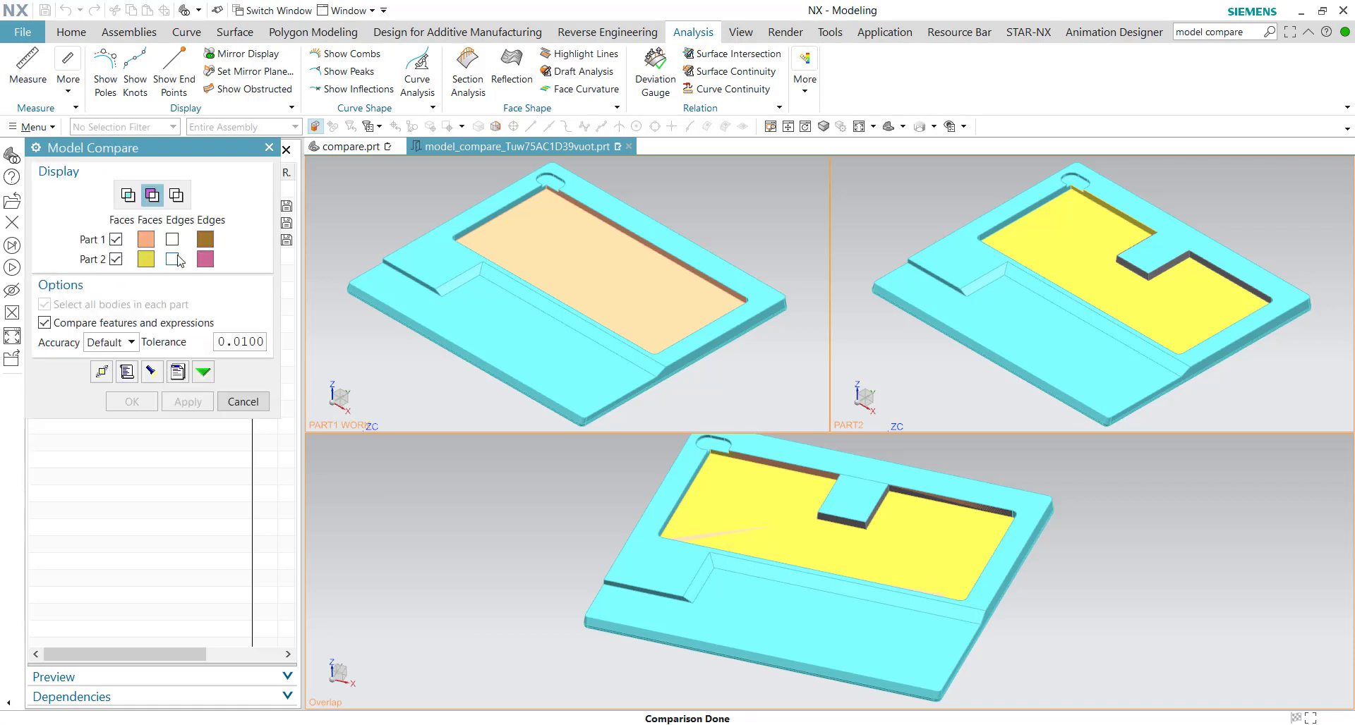
pyautogui.click(116, 240)
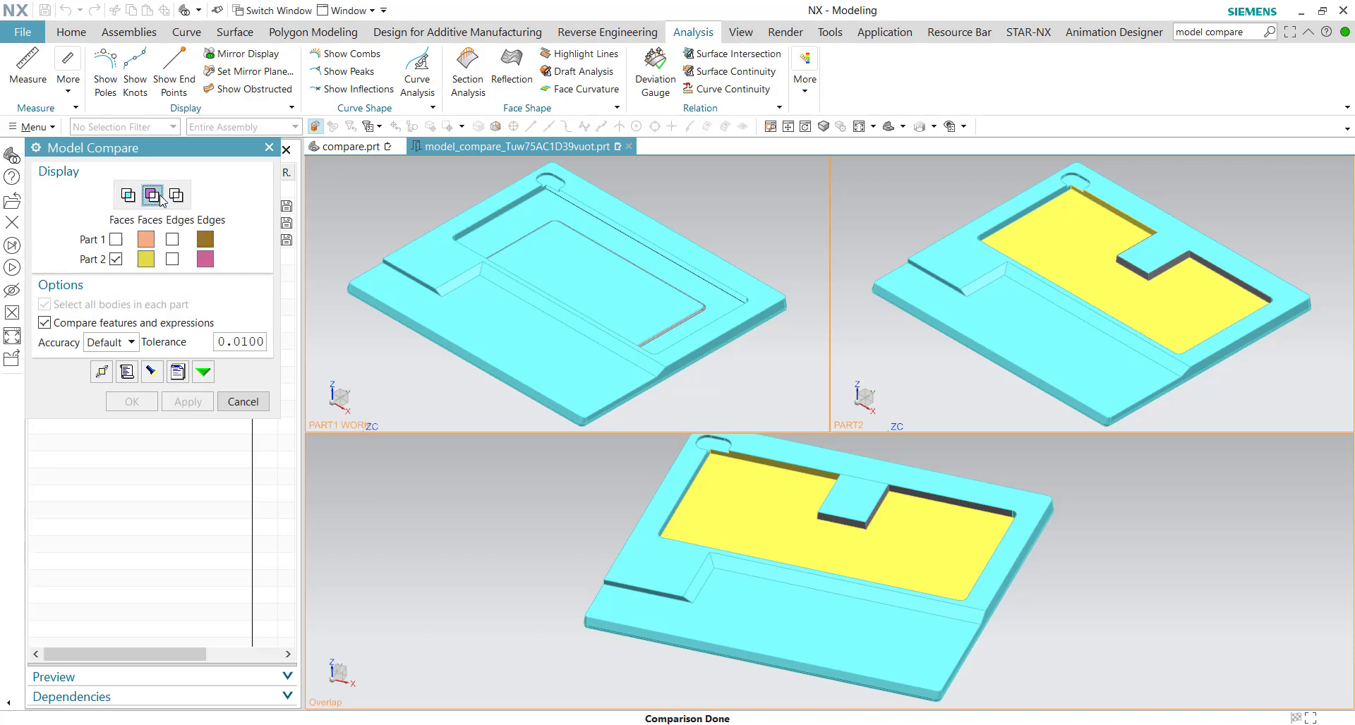
pyautogui.click(115, 240)
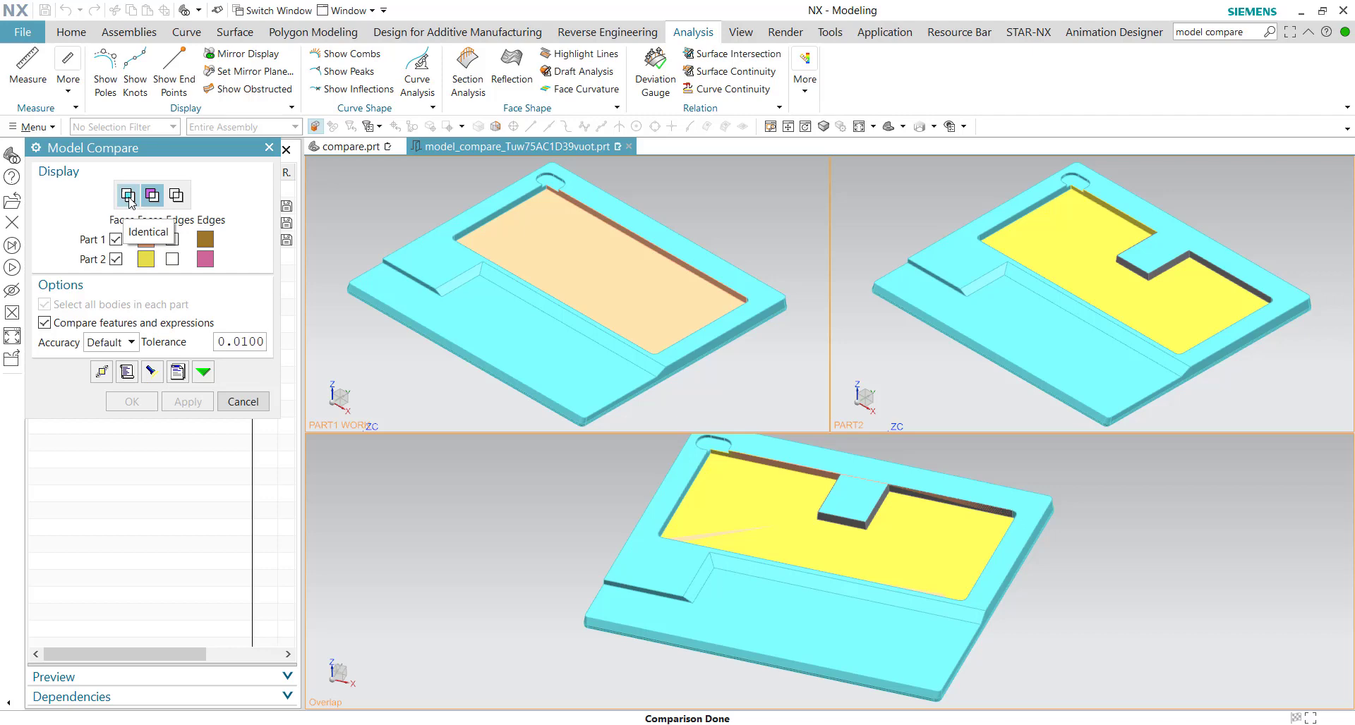
# Hide the identical faces of both Part 1 and Part 2 in the comparison
pyautogui.click(129, 202)
pyautogui.click(116, 240)
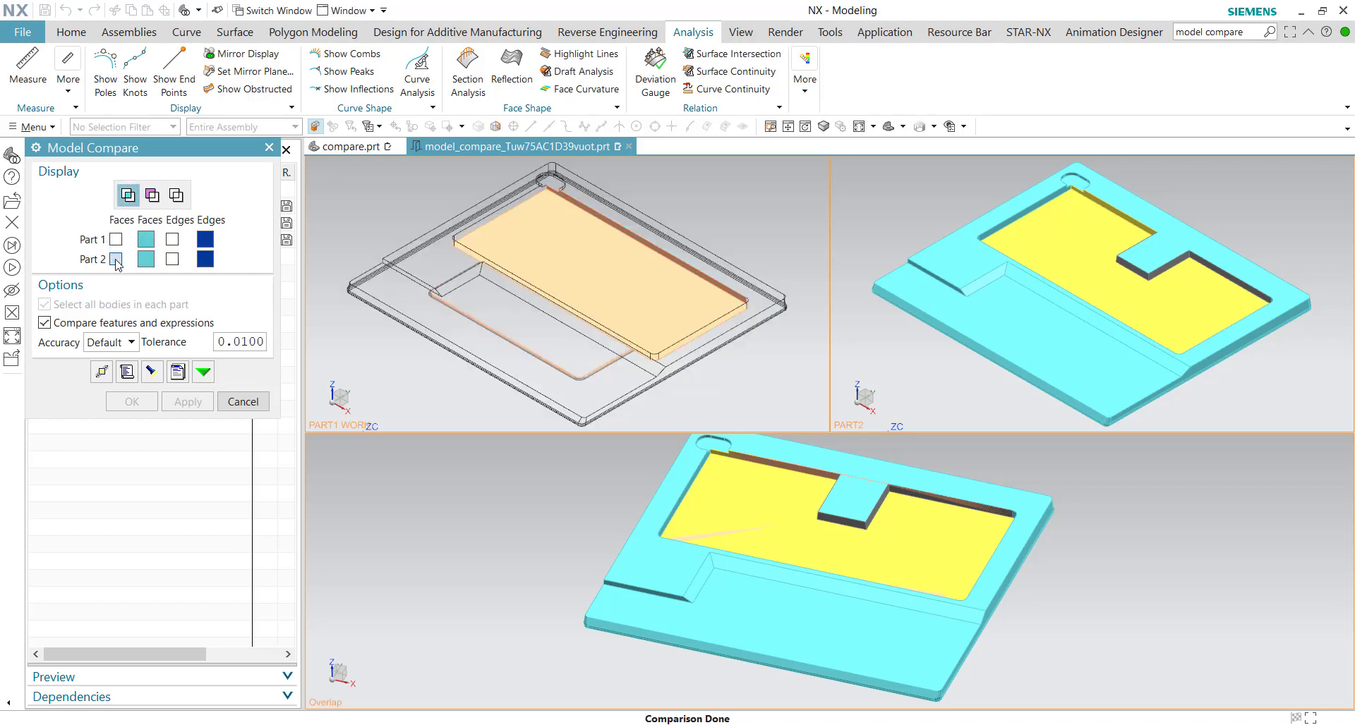
pyautogui.click(116, 258)
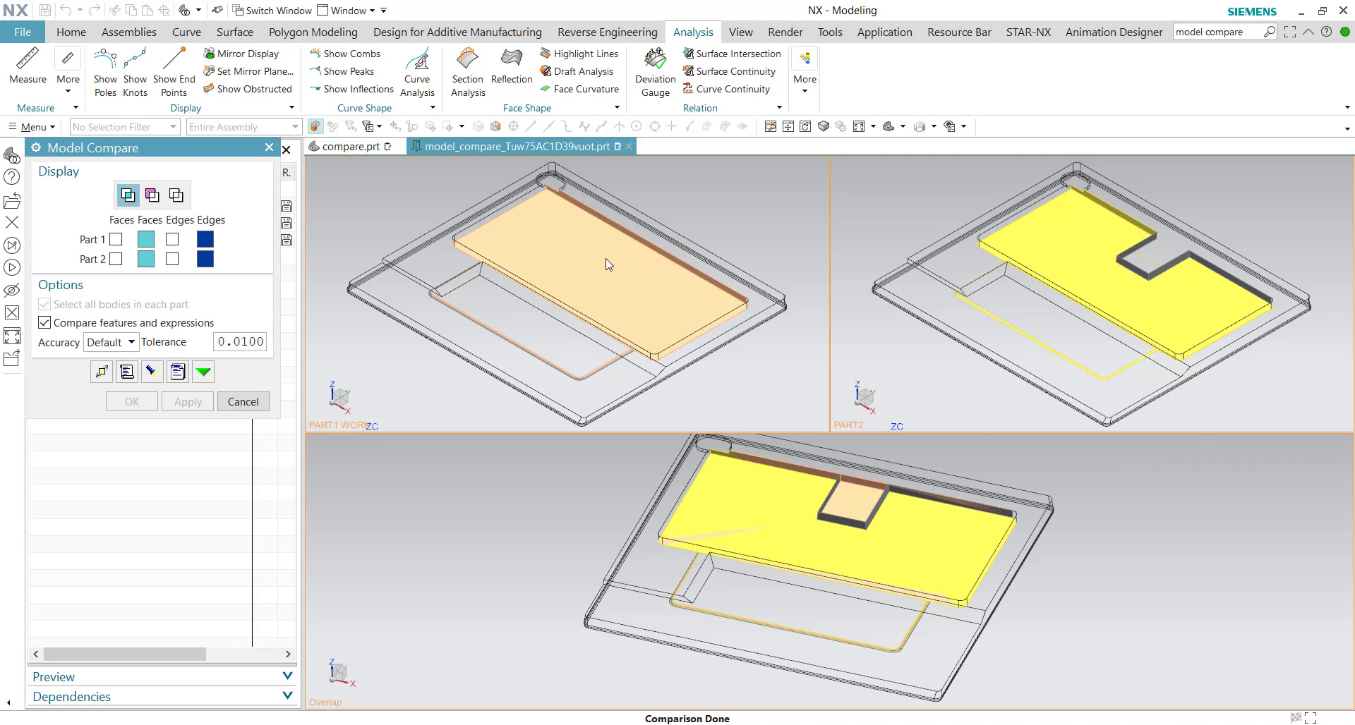
# Return to the changed-face display settings and briefly hide and reshow Part 1's changed faces to identify them
pyautogui.click(152, 196)
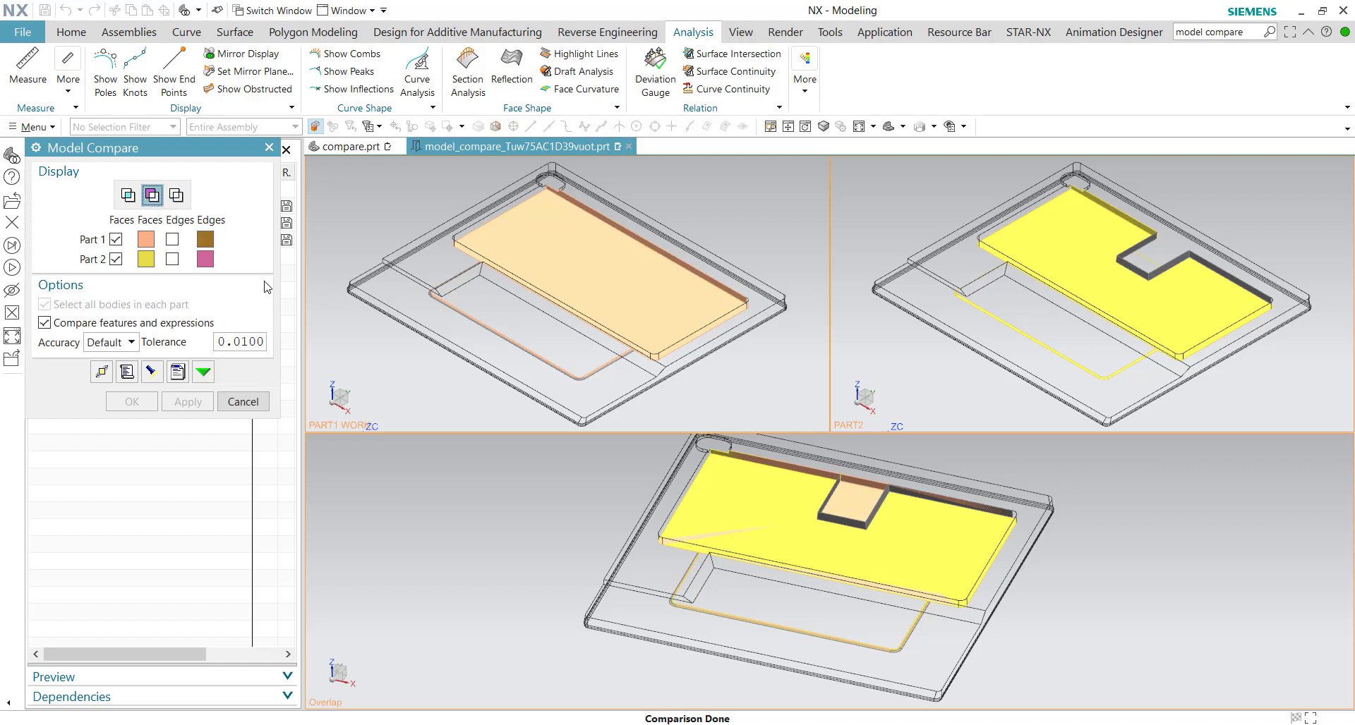
pyautogui.click(115, 240)
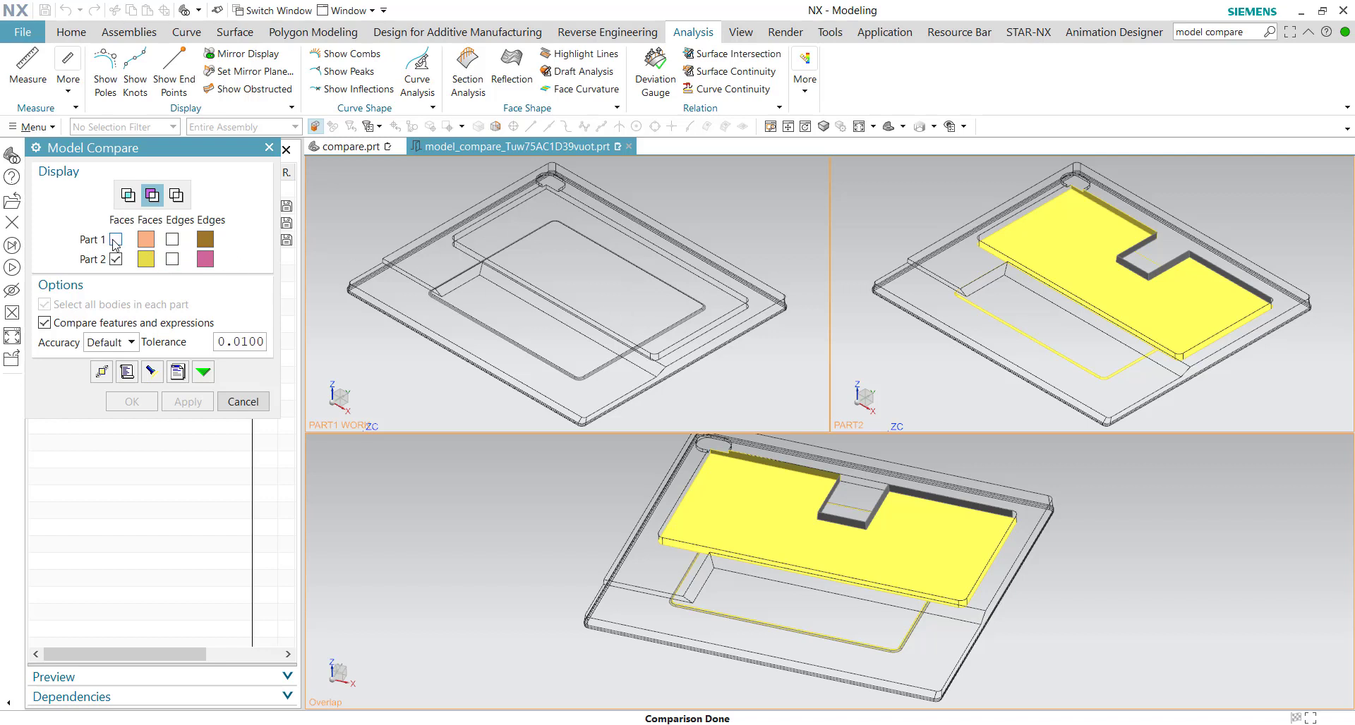
pyautogui.click(115, 240)
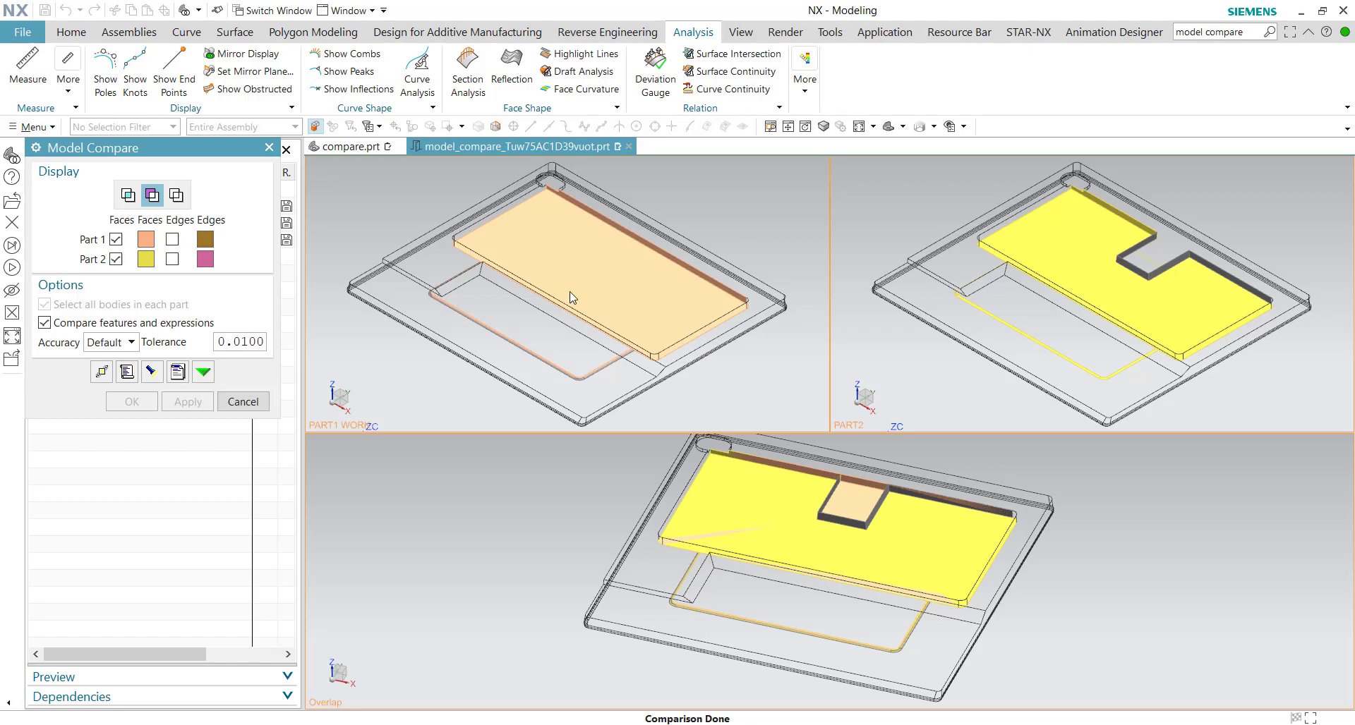
# Examine the changed pocket faces and rounded lower rim from several angles in the Part1, Part2 and Overlap views
pyautogui.moveTo(388, 209); pyautogui.dragTo(676, 299, button='middle')
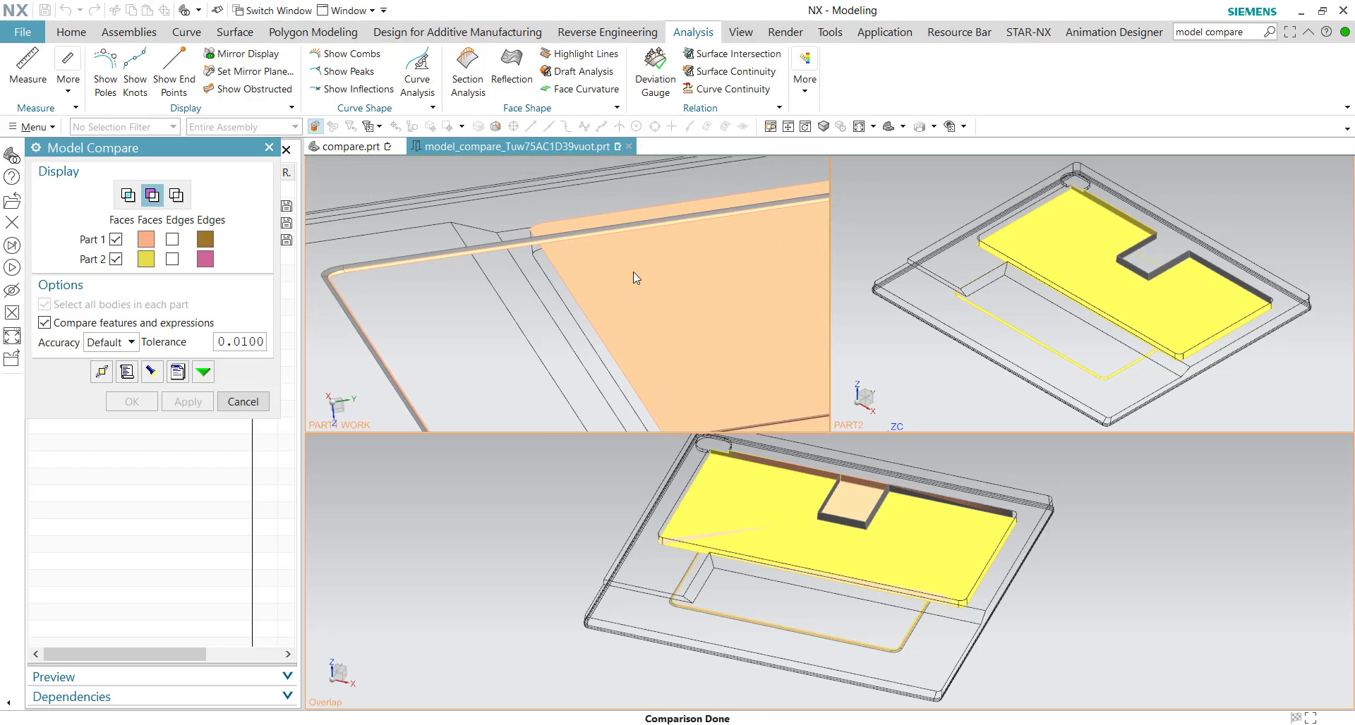
pyautogui.scroll(-4, 617, 313)
pyautogui.moveTo(617, 314); pyautogui.dragTo(705, 296, button='middle')
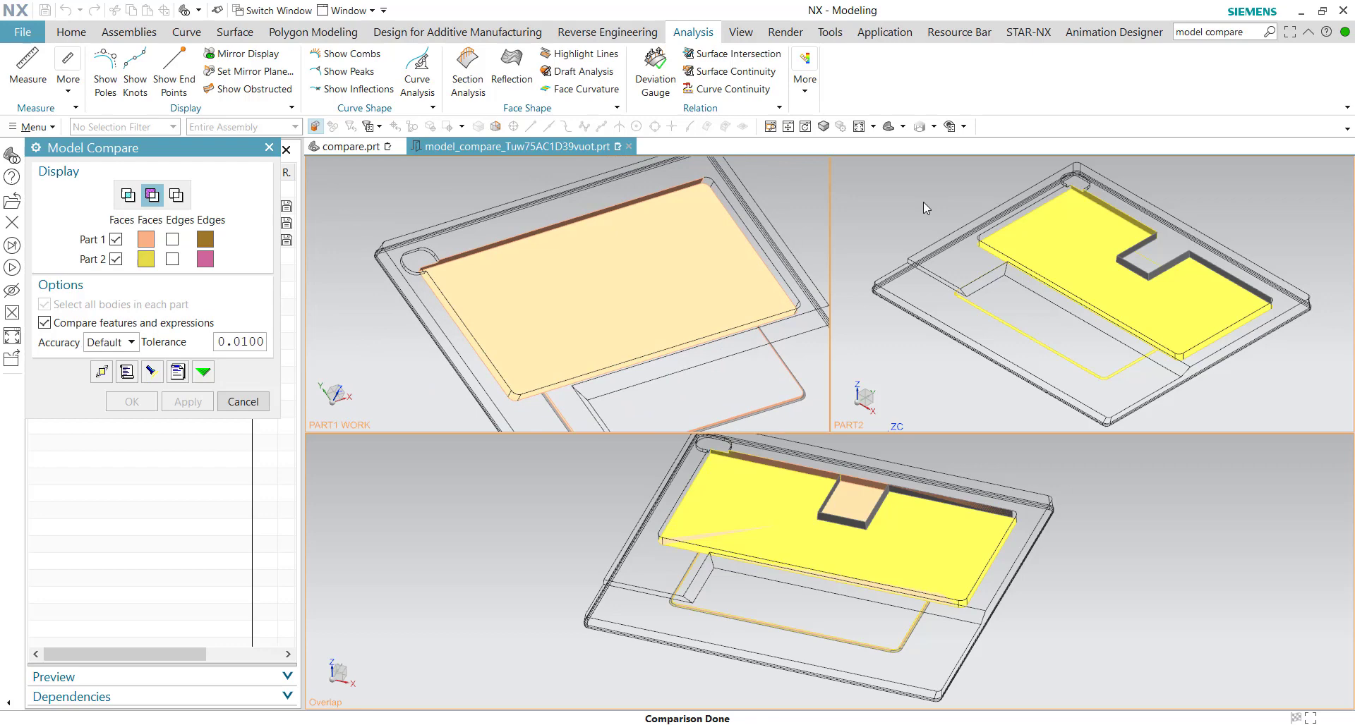
pyautogui.moveTo(923, 201); pyautogui.dragTo(961, 299, button='middle')
pyautogui.scroll(-3, 1048, 286)
pyautogui.scroll(2, 962, 298)
pyautogui.moveTo(497, 590); pyautogui.dragTo(467, 534, button='middle')
pyautogui.scroll(5, 465, 539)
pyautogui.scroll(5, 501, 553)
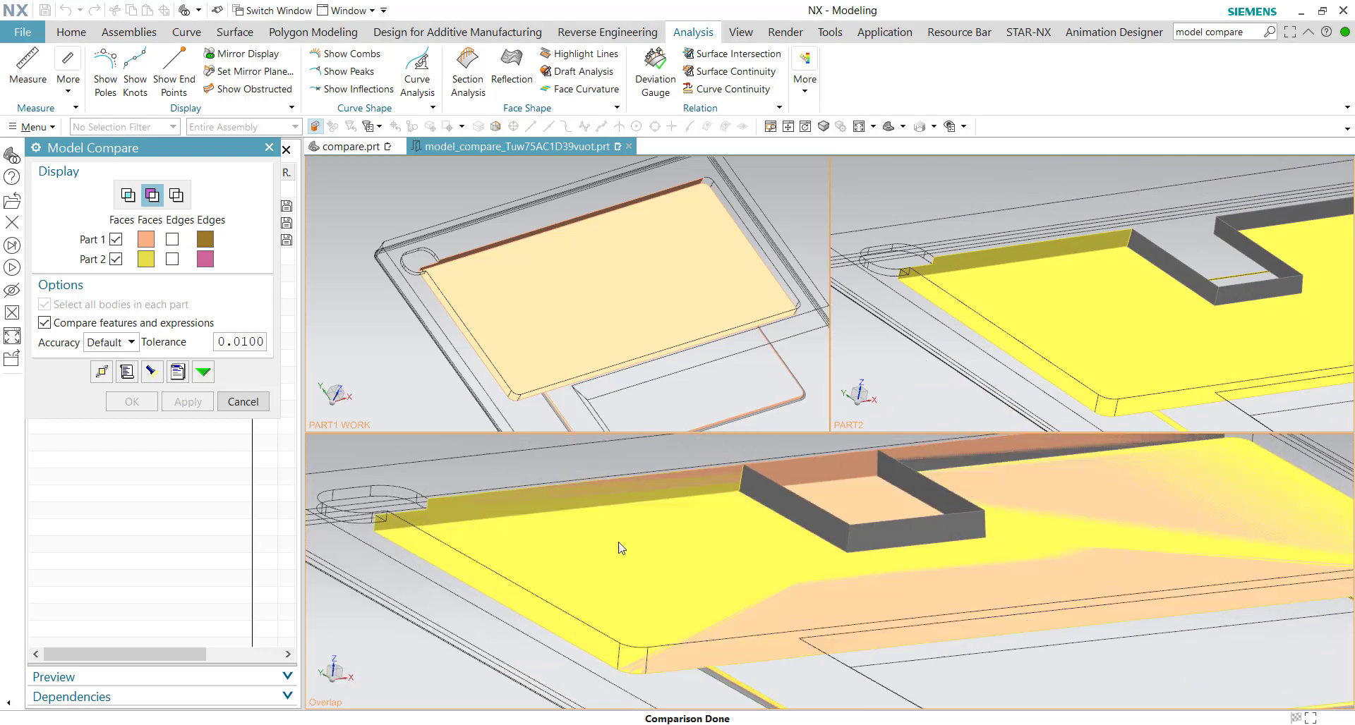
pyautogui.scroll(-8, 591, 531)
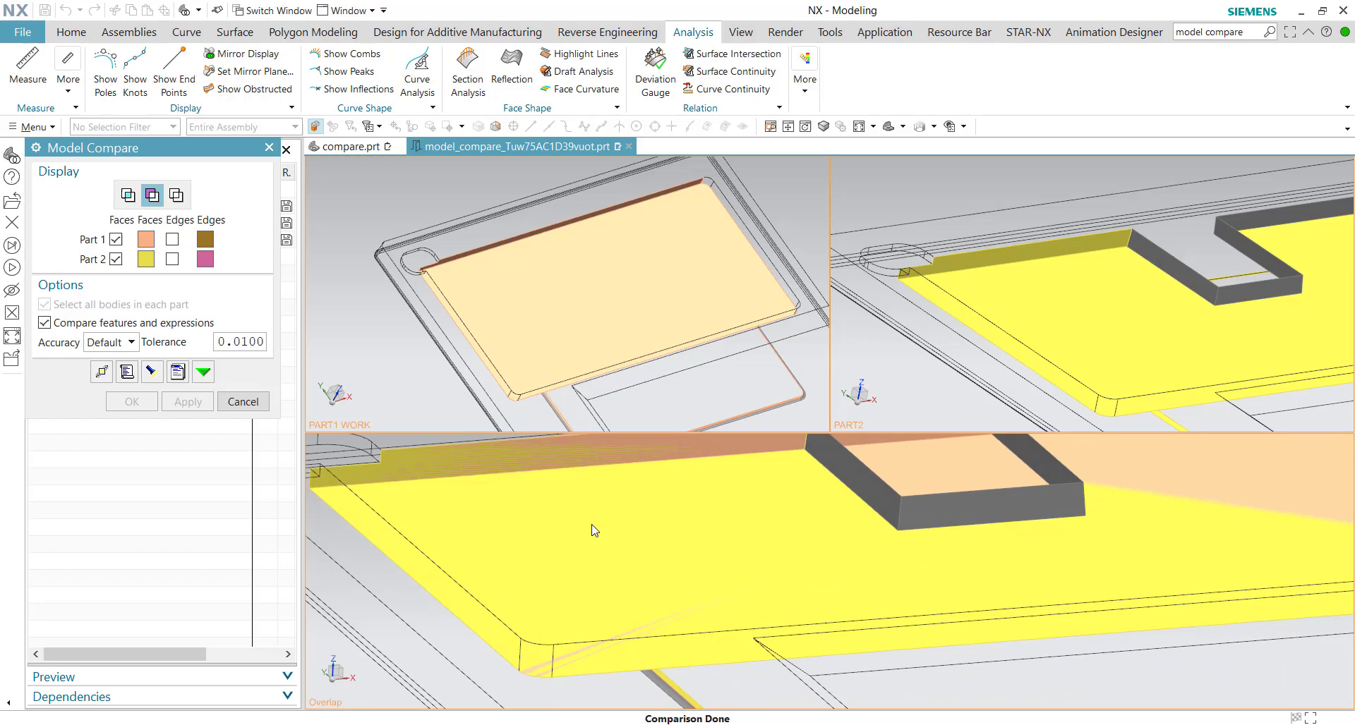
pyautogui.moveTo(592, 531); pyautogui.dragTo(956, 567, button='middle')
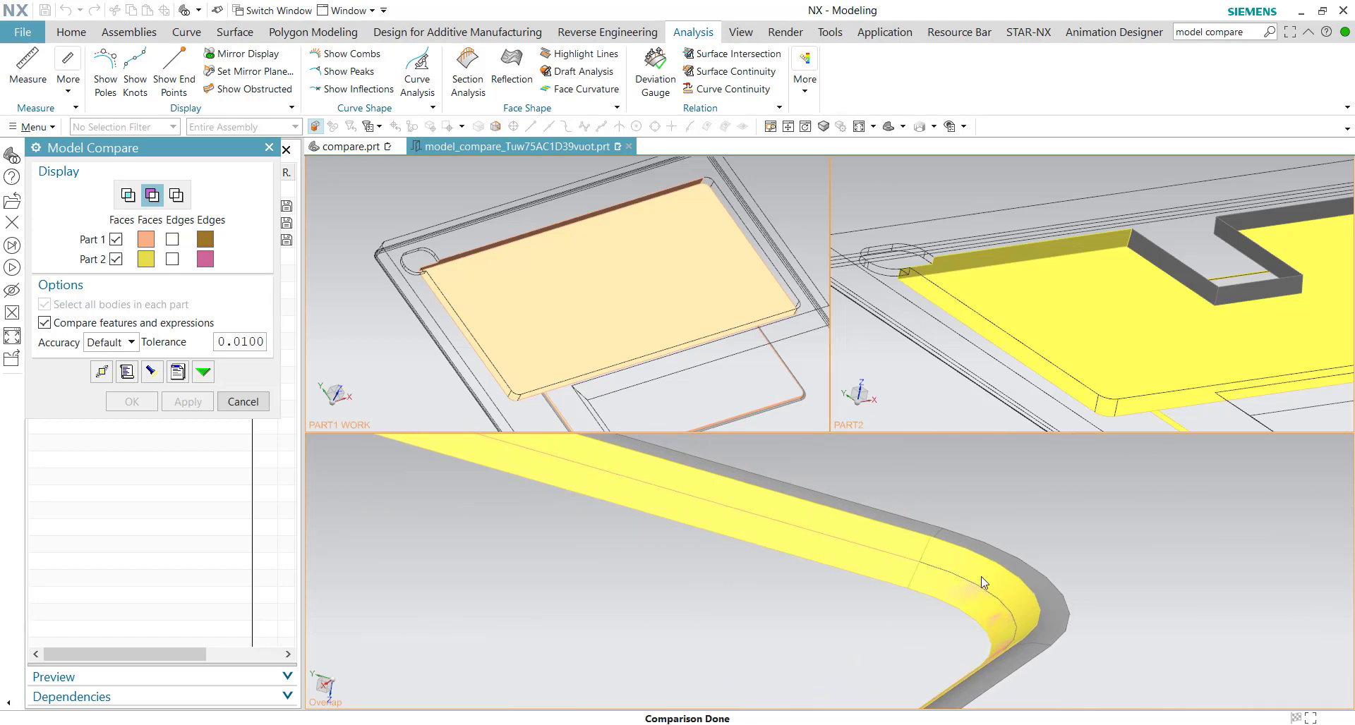
pyautogui.scroll(-5, 938, 572)
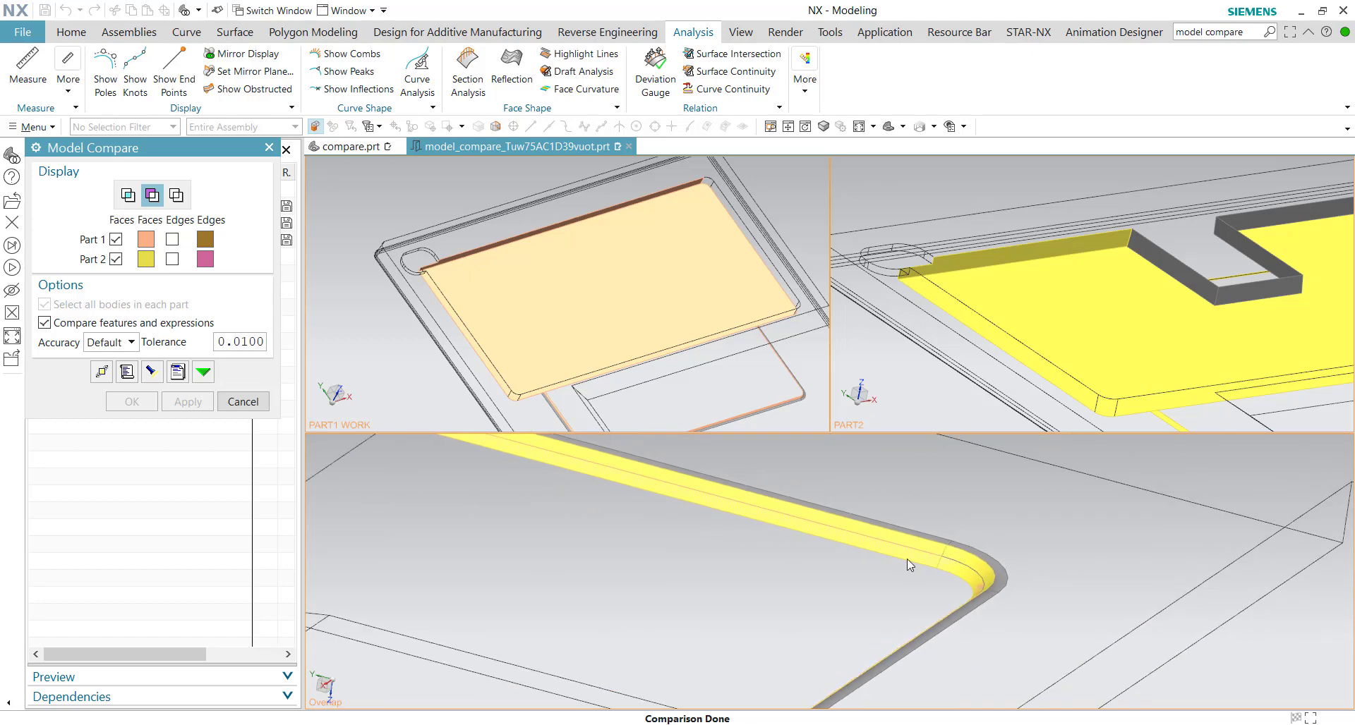
# Hide the changed faces of Part 1 and Part 2 and switch to the display settings for faces unique to each part
pyautogui.click(117, 243)
pyautogui.click(116, 258)
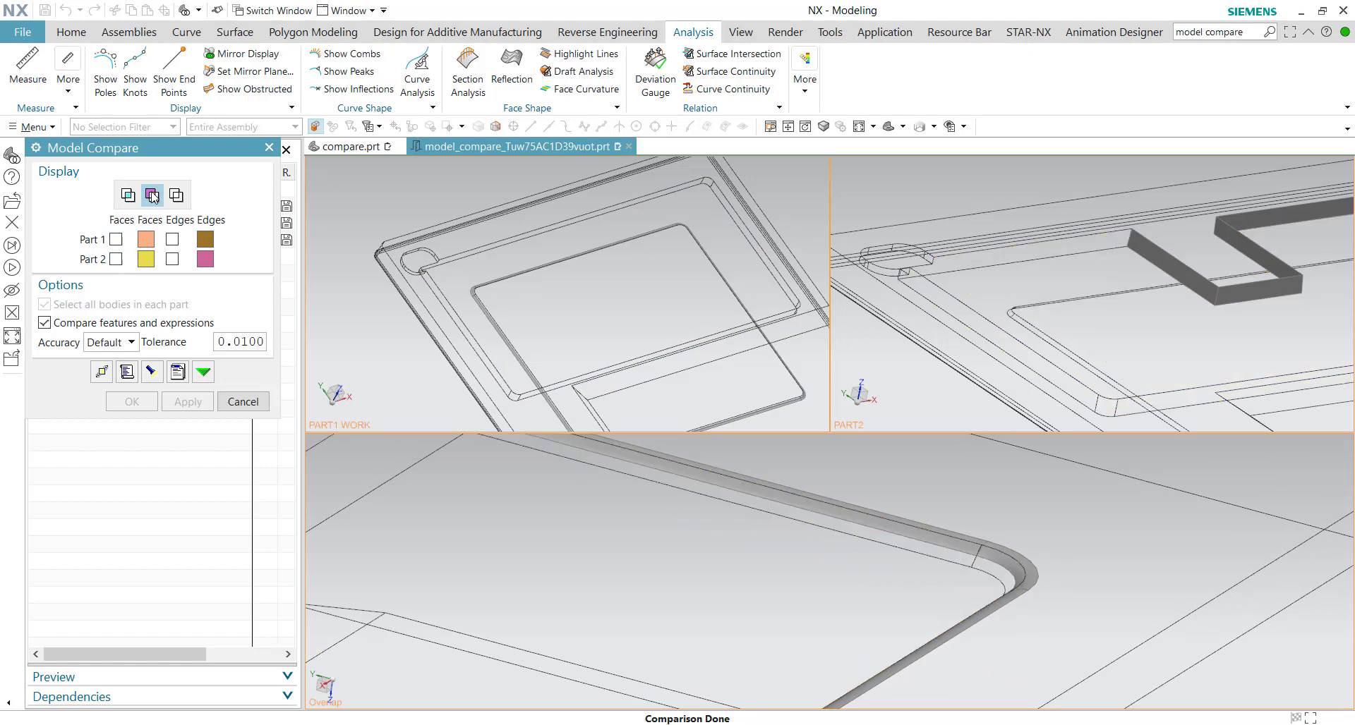
pyautogui.click(182, 198)
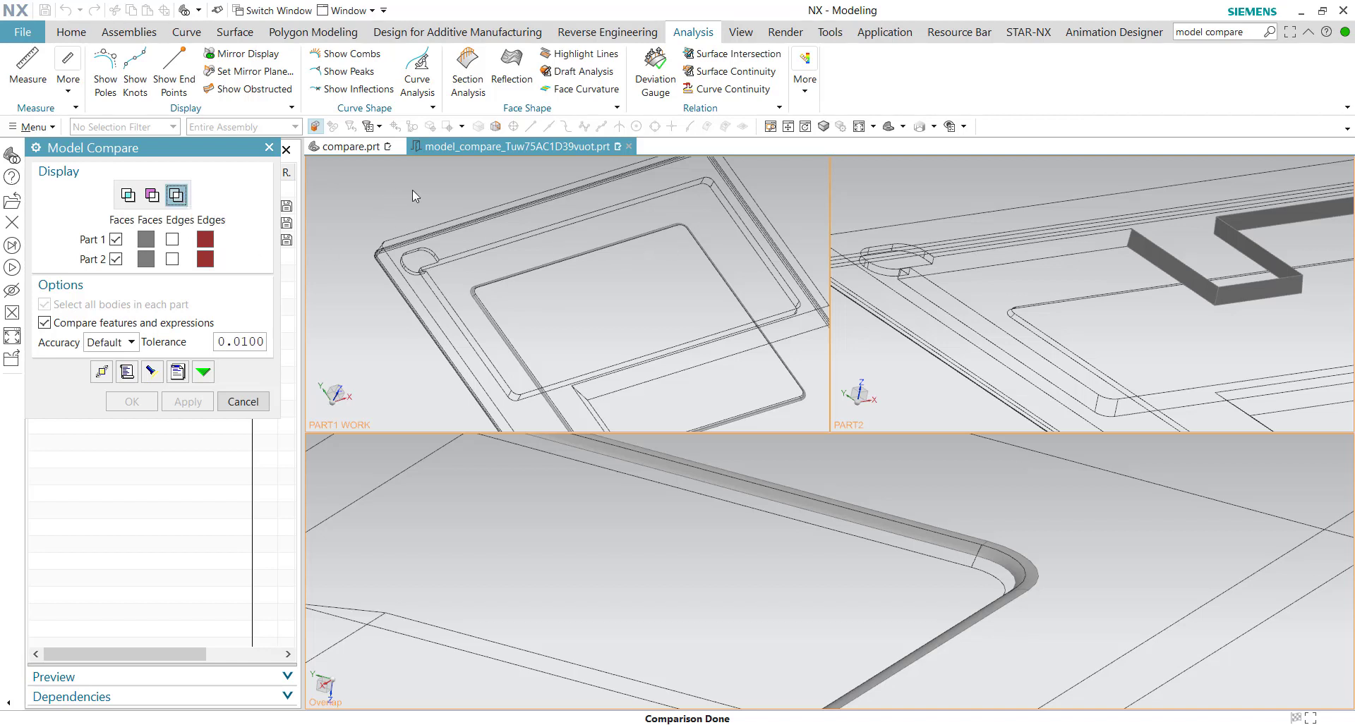
# Check the colour assigned to Part 1's unique faces and examine the unique faces up close in the Part2 and Part1 views
pyautogui.click(145, 239)
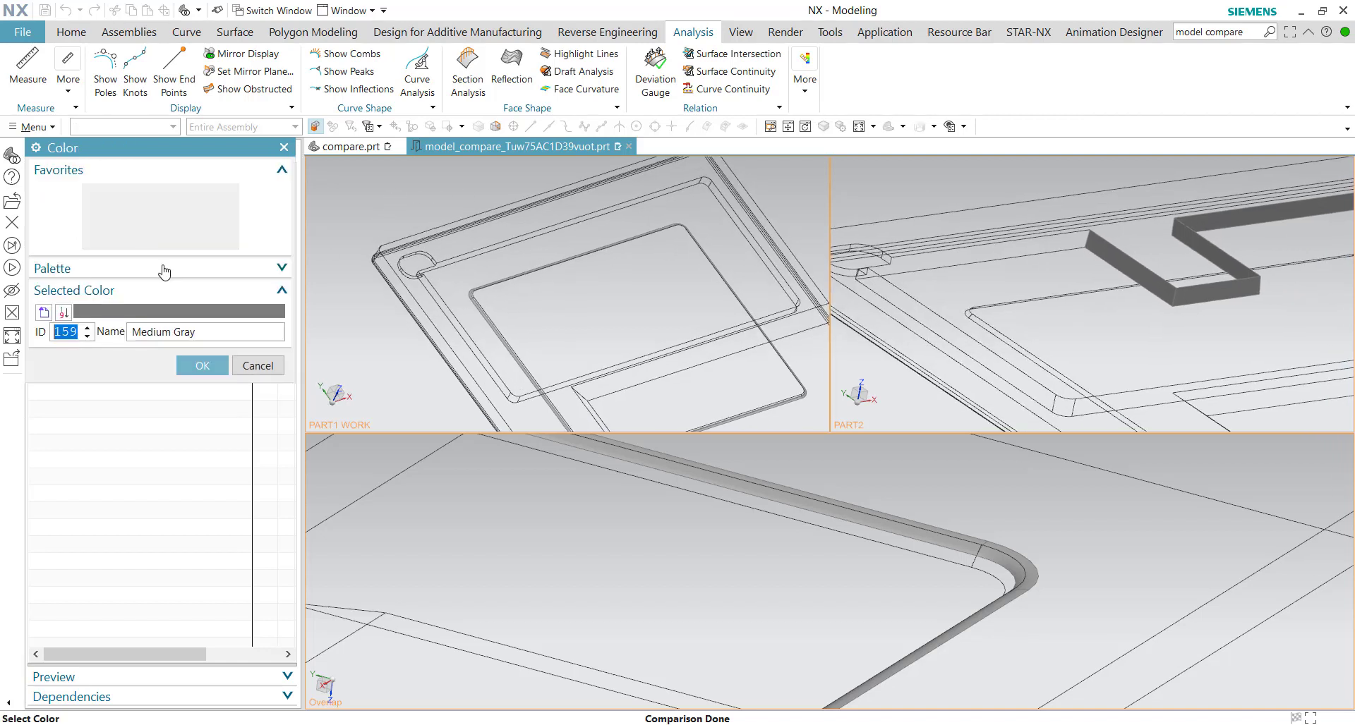
pyautogui.click(257, 365)
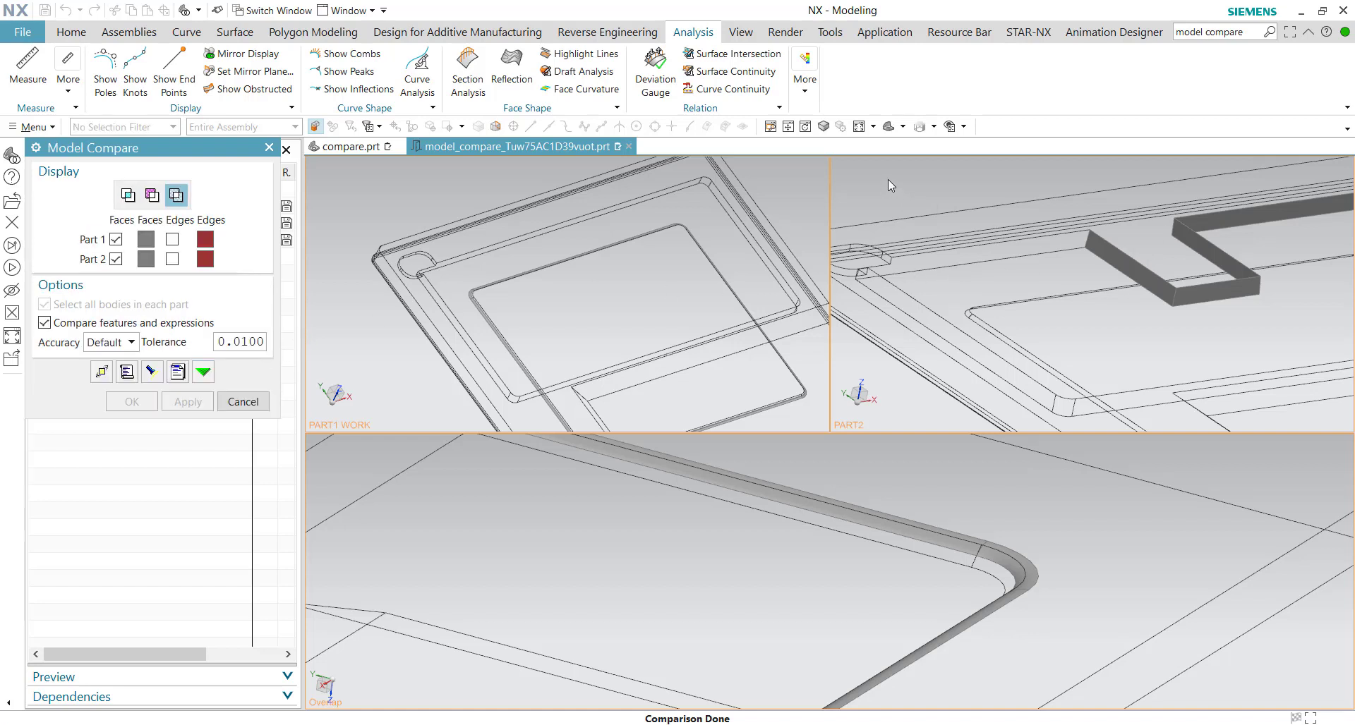
pyautogui.moveTo(892, 187); pyautogui.dragTo(928, 324, button='middle')
pyautogui.scroll(4, 938, 219)
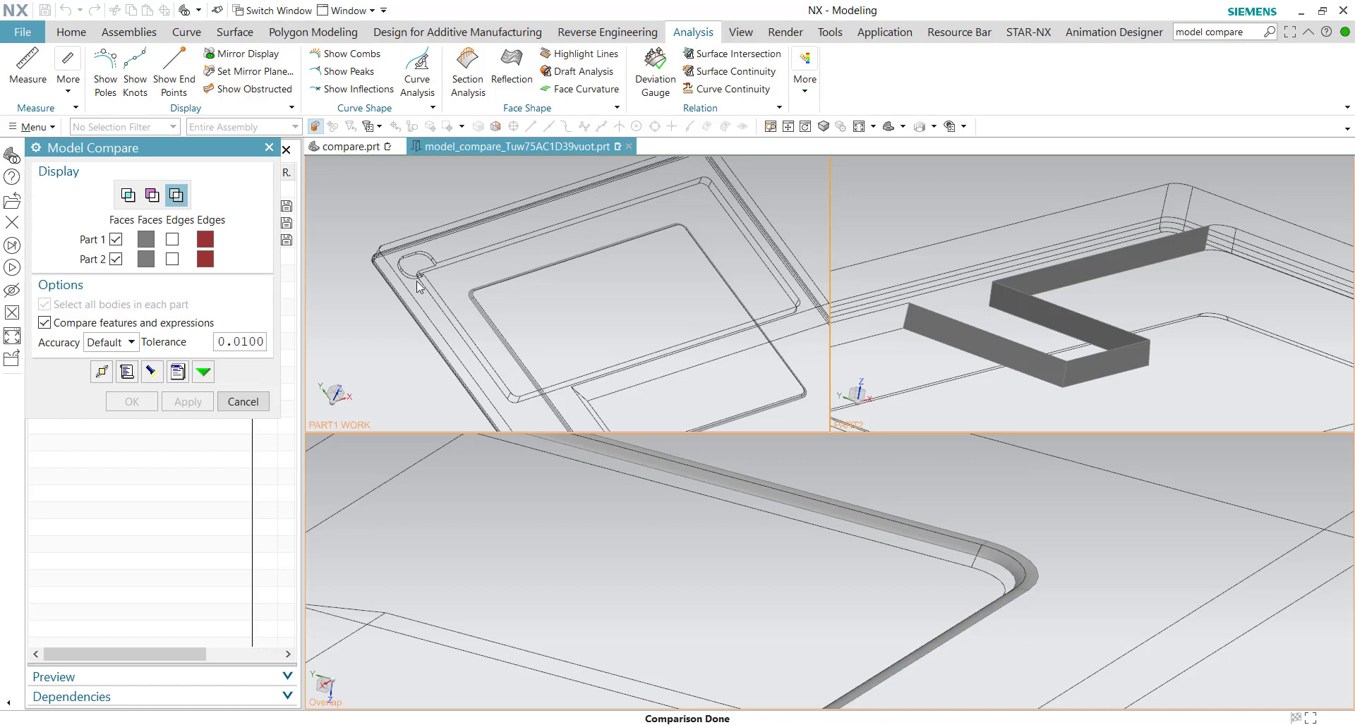
pyautogui.moveTo(381, 275); pyautogui.dragTo(503, 281, button='middle')
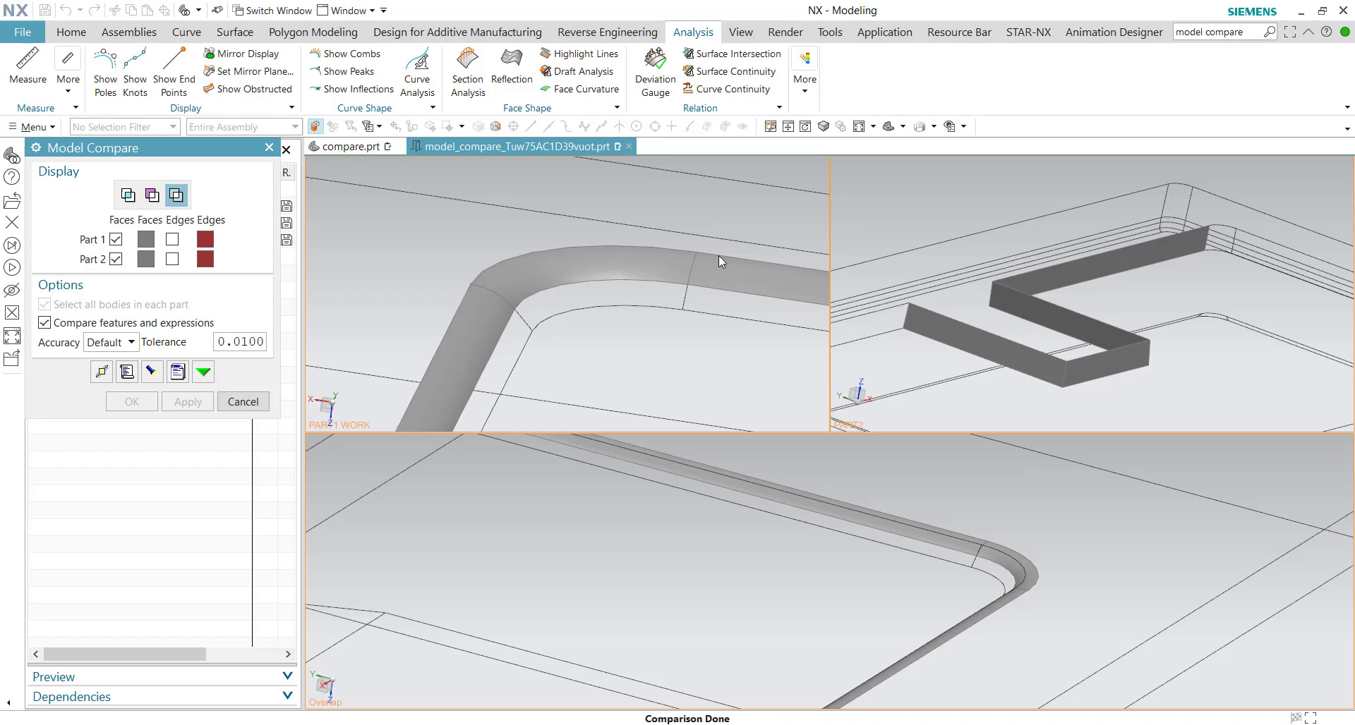
# Examine the faces unique to each part in the Part1, Part2 and Overlap views from several angles
pyautogui.scroll(-1, 985, 227)
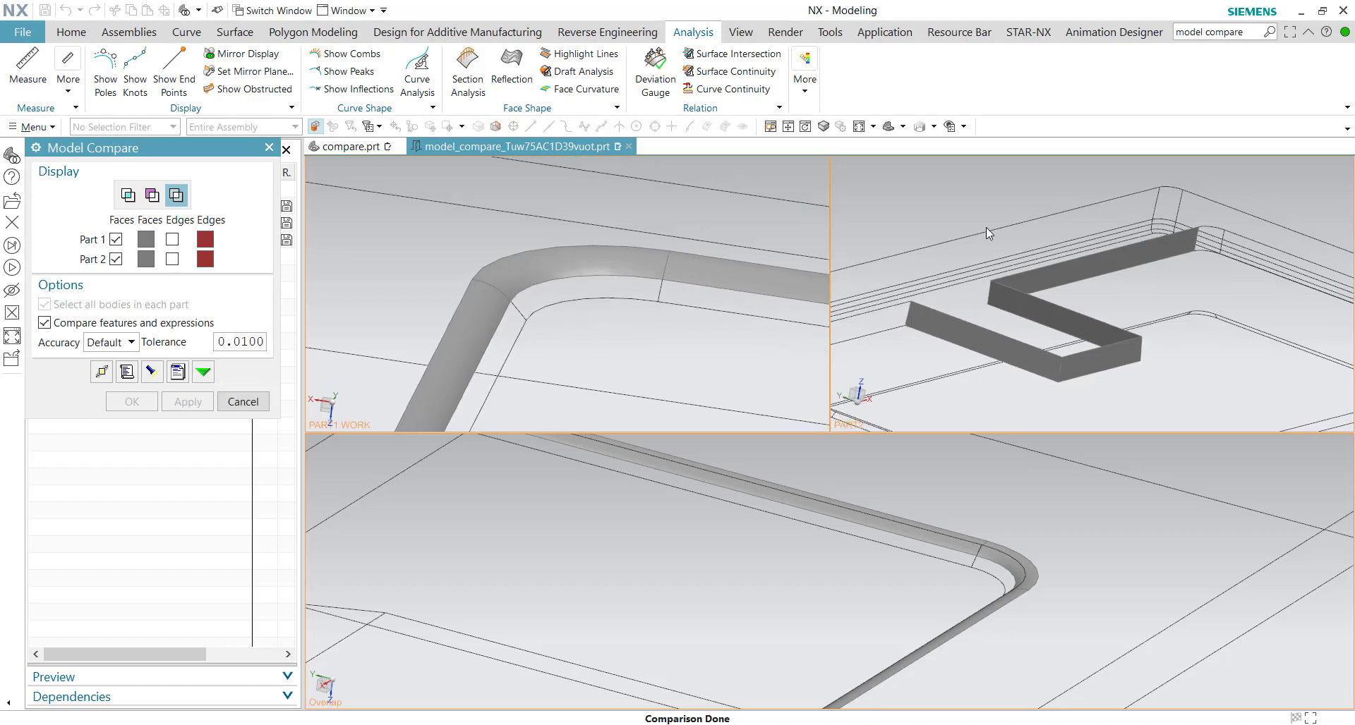
pyautogui.scroll(-1, 790, 297)
pyautogui.scroll(-5, 938, 258)
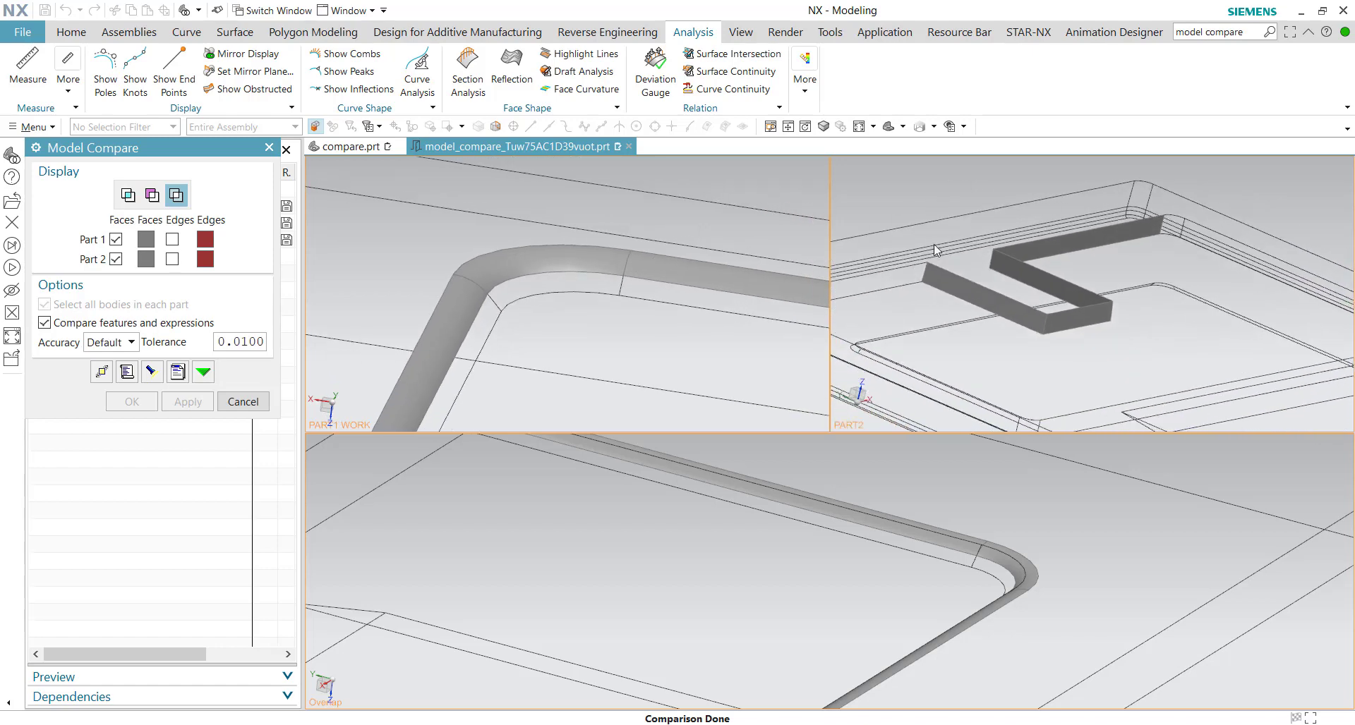
pyautogui.scroll(-4, 769, 570)
pyautogui.scroll(-5, 705, 554)
pyautogui.scroll(1, 466, 494)
pyautogui.scroll(1, 314, 412)
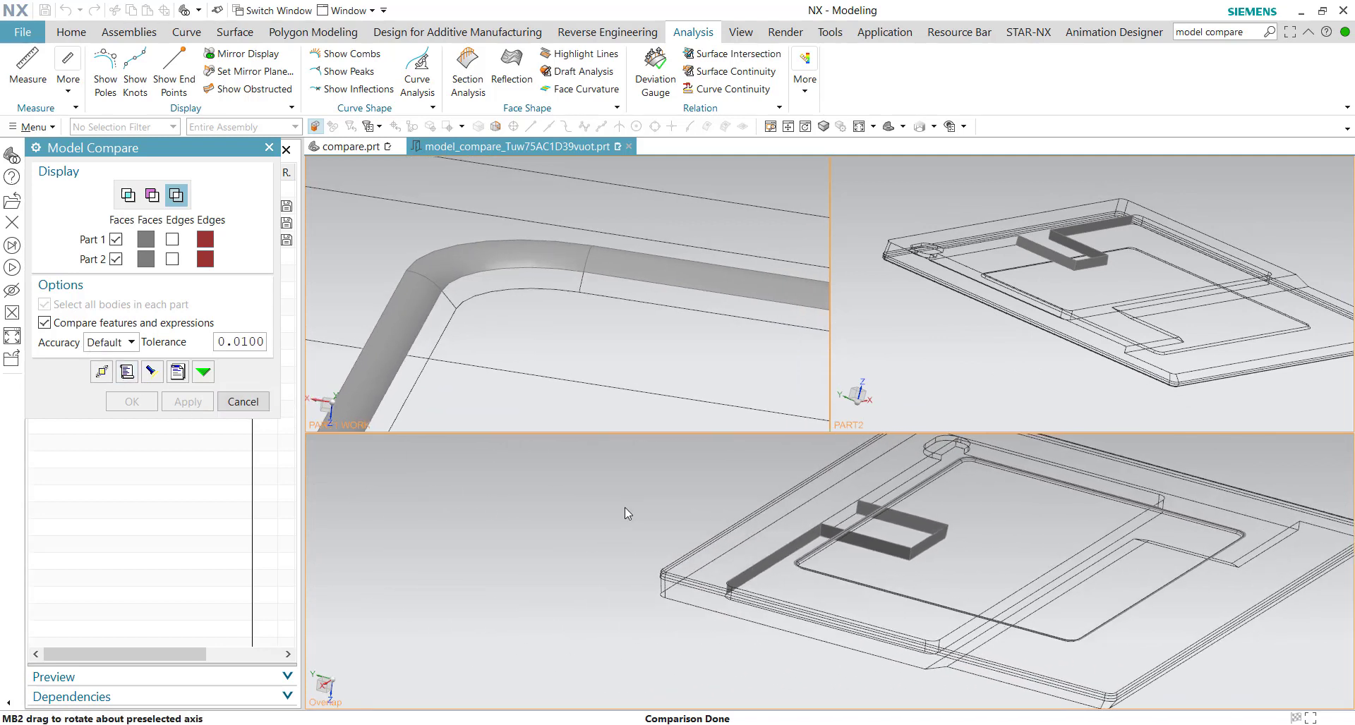
pyautogui.moveTo(755, 294); pyautogui.dragTo(641, 206, button='middle')
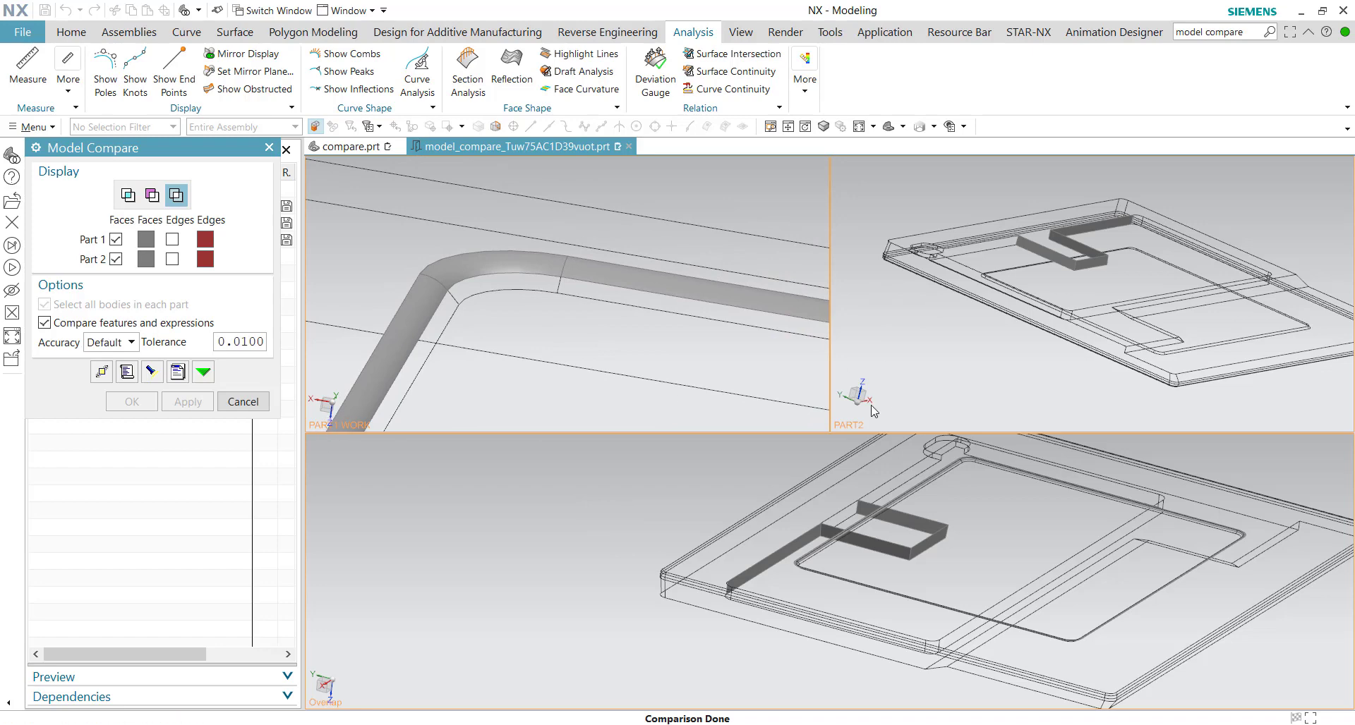
pyautogui.scroll(-5, 751, 191)
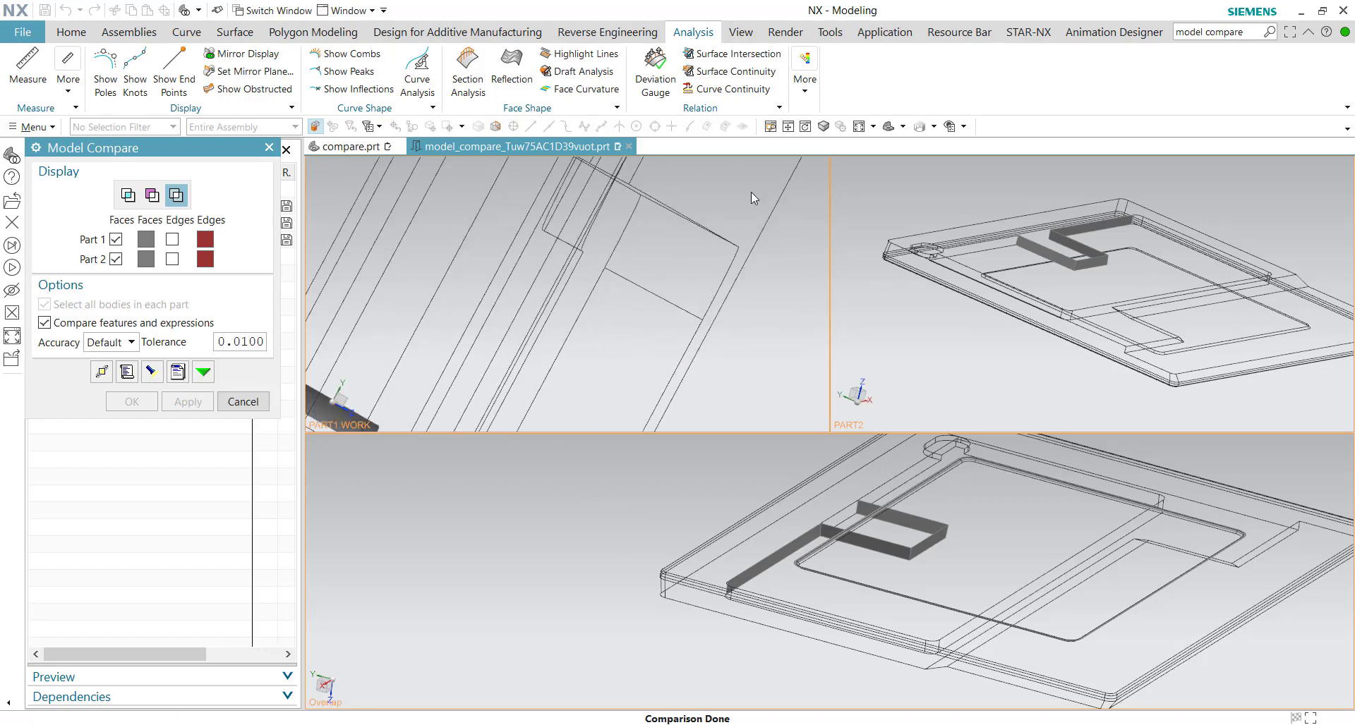
pyautogui.moveTo(750, 192); pyautogui.dragTo(709, 222, button='middle')
pyautogui.moveTo(977, 260); pyautogui.dragTo(584, 585, button='middle')
pyautogui.scroll(2, 514, 582)
pyautogui.scroll(3, 535, 599)
pyautogui.scroll(-5, 536, 575)
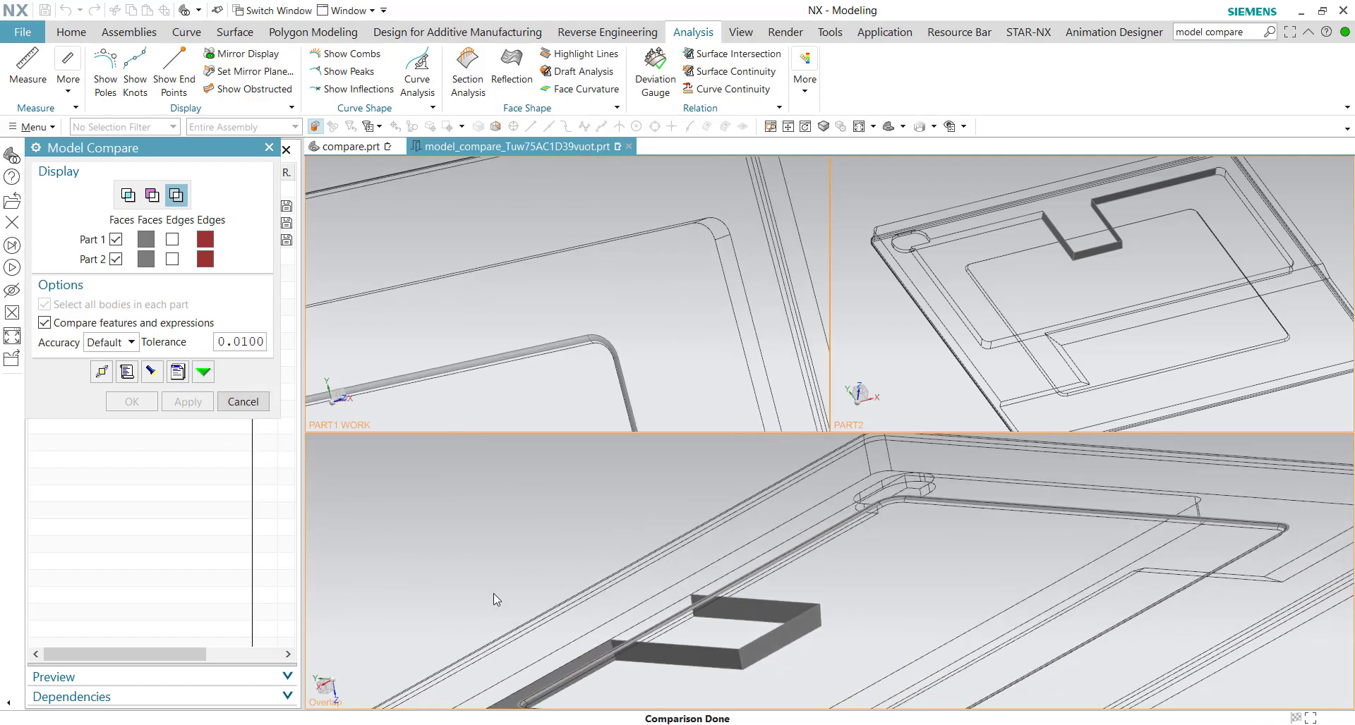
# Expand the visibility and translucency settings and hide the Part1 and Part2 views so only the Overlap view remains
pyautogui.click(203, 376)
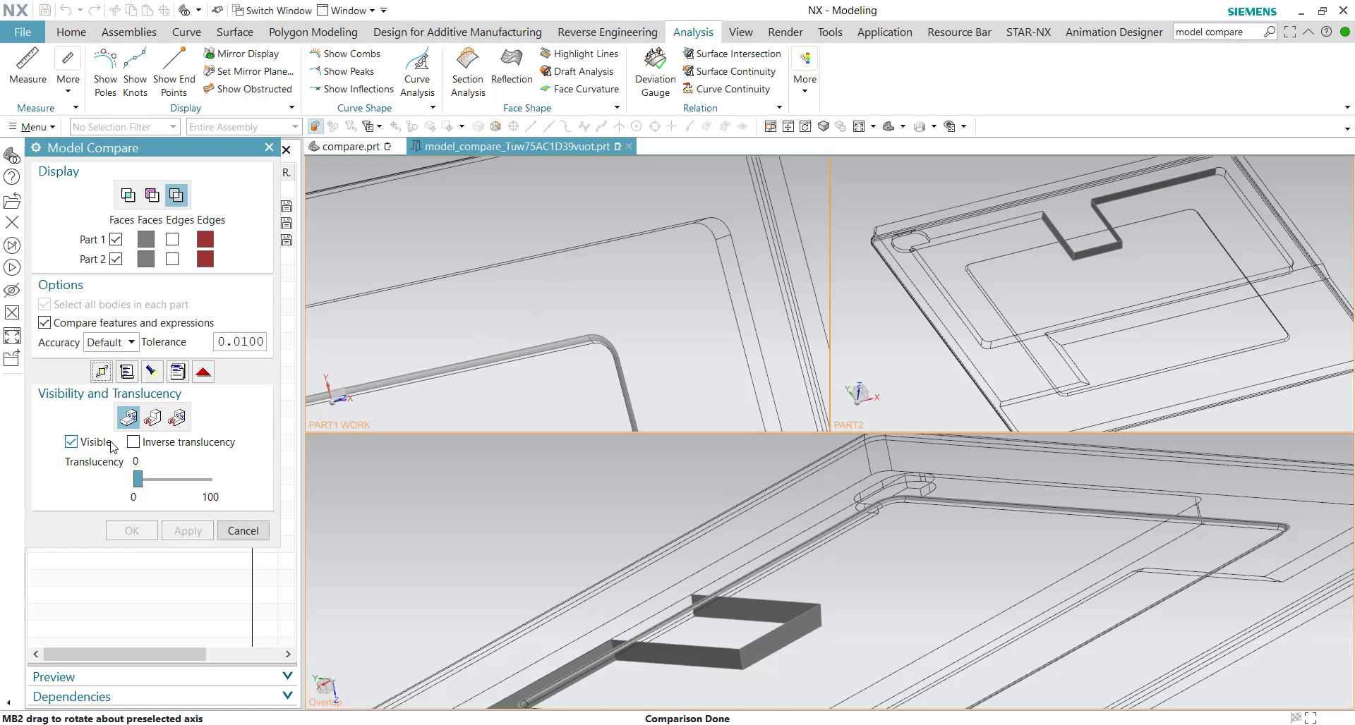
pyautogui.click(71, 443)
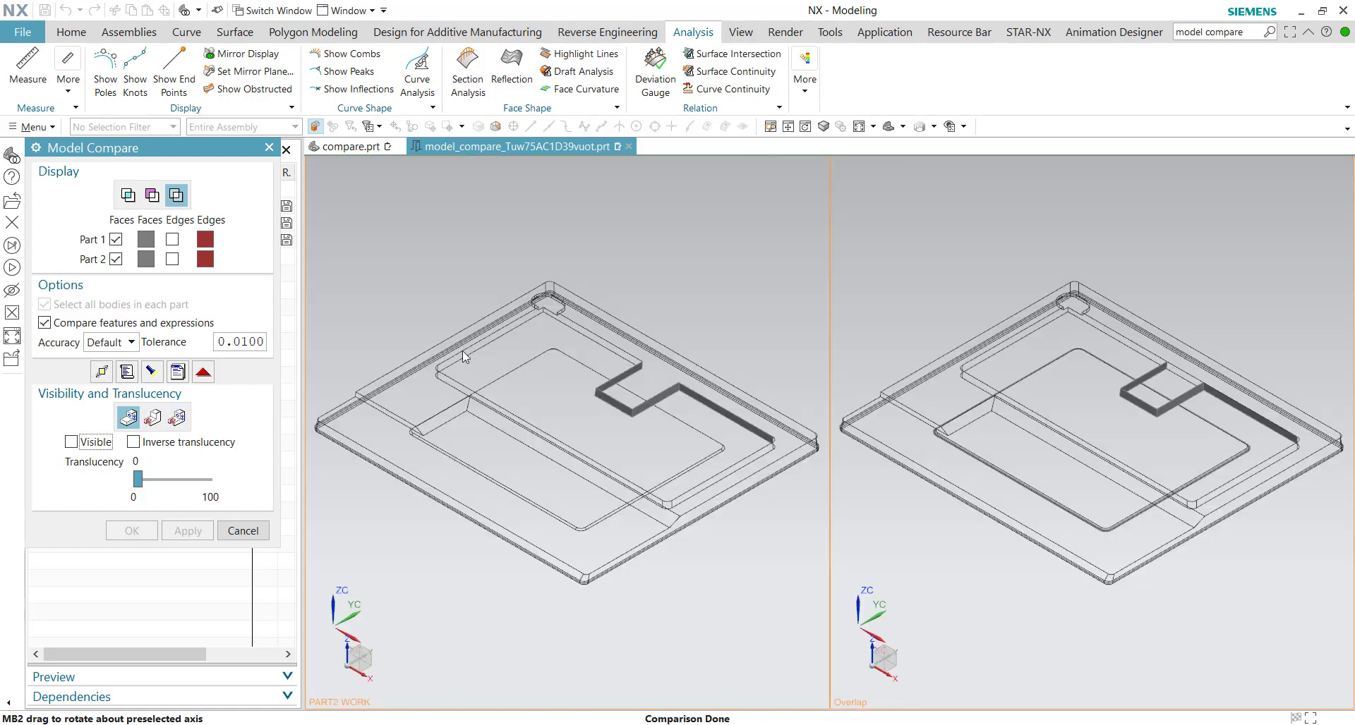
pyautogui.click(158, 423)
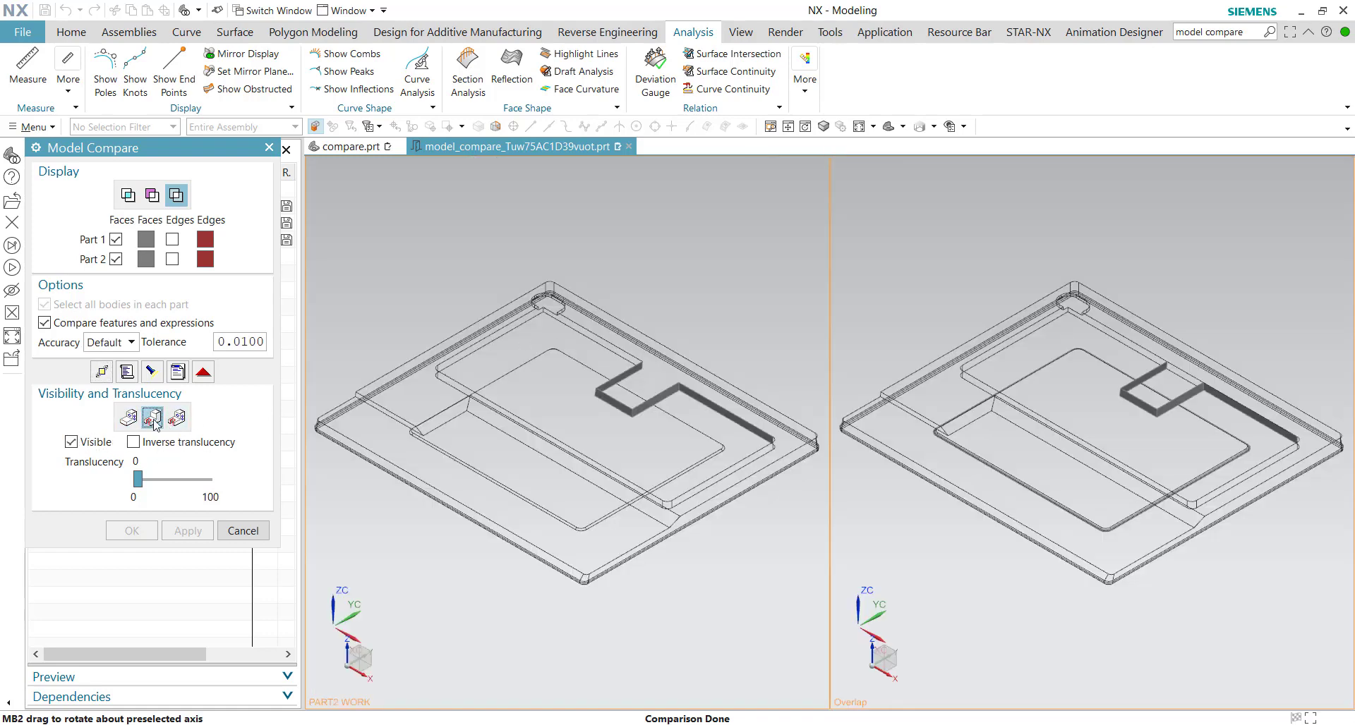
pyautogui.click(71, 442)
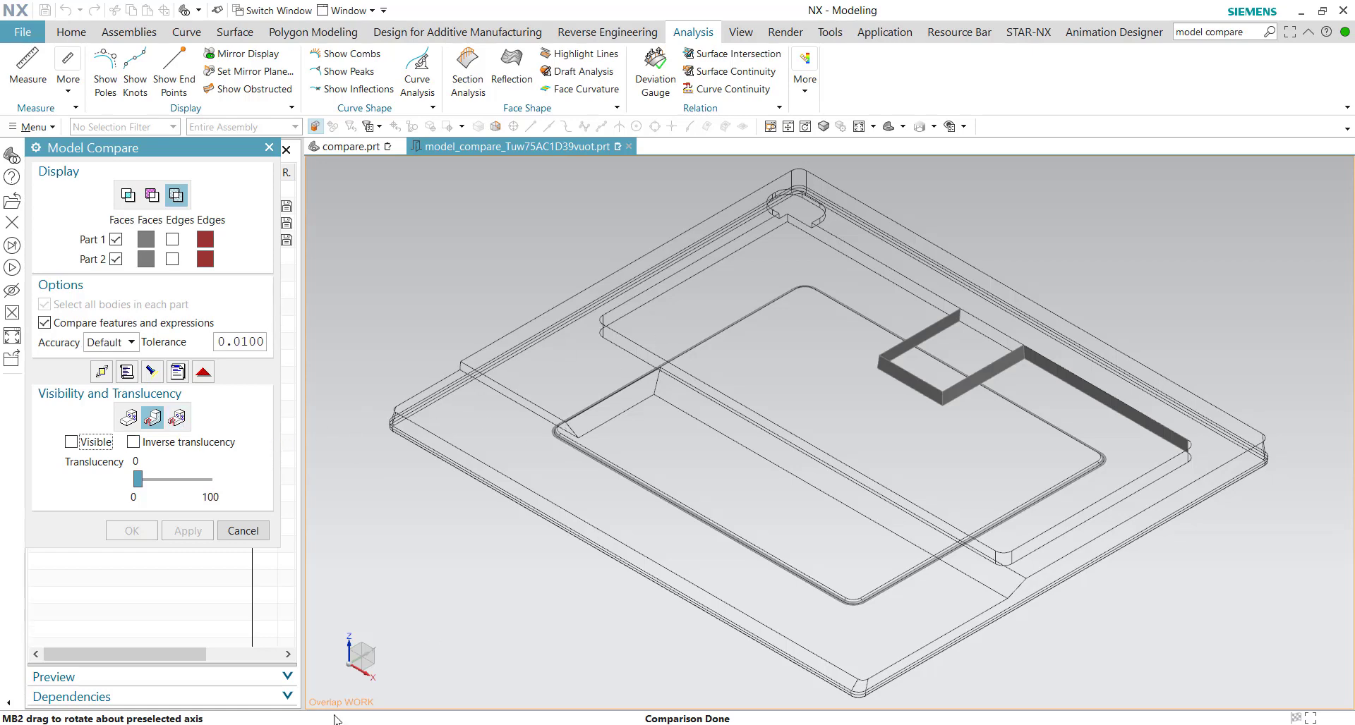
# Change the colour of Part 2's unique faces to Medium Ice (ID 79)
pyautogui.moveTo(929, 380); pyautogui.dragTo(741, 536, button='middle')
pyautogui.scroll(5, 750, 359)
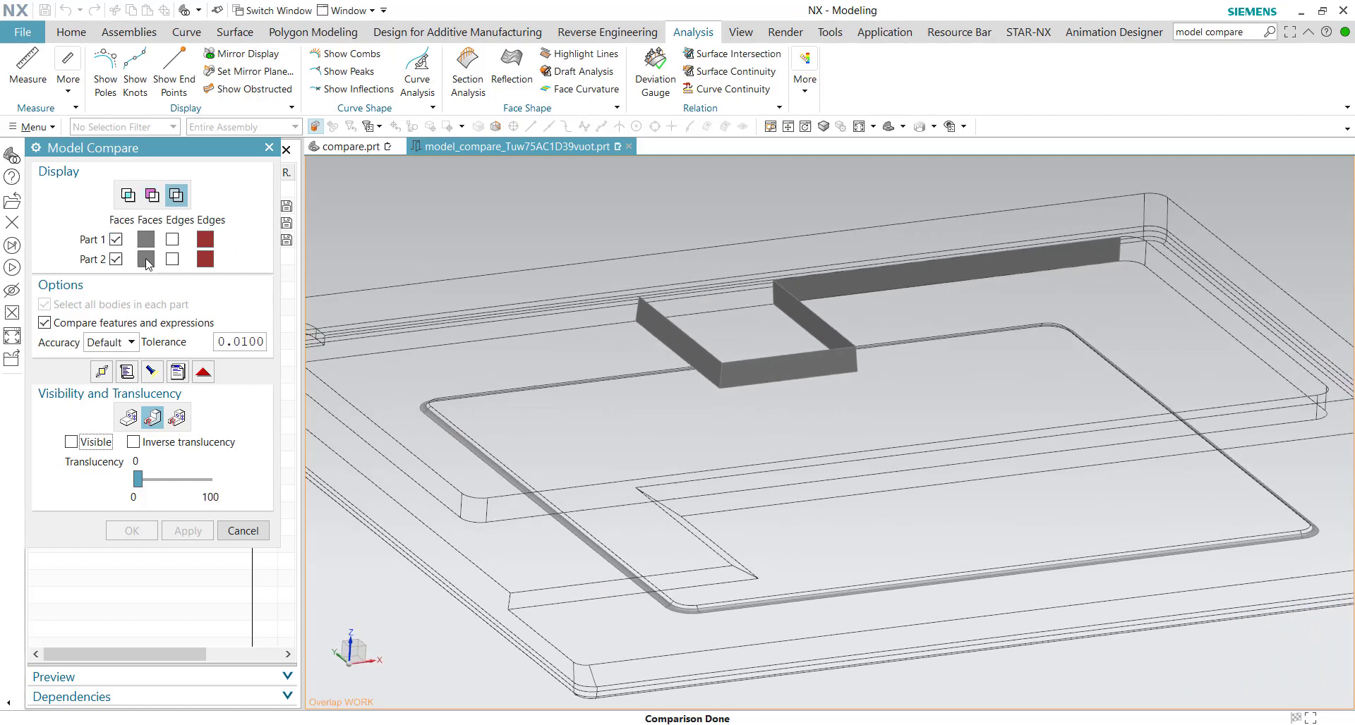
pyautogui.click(146, 260)
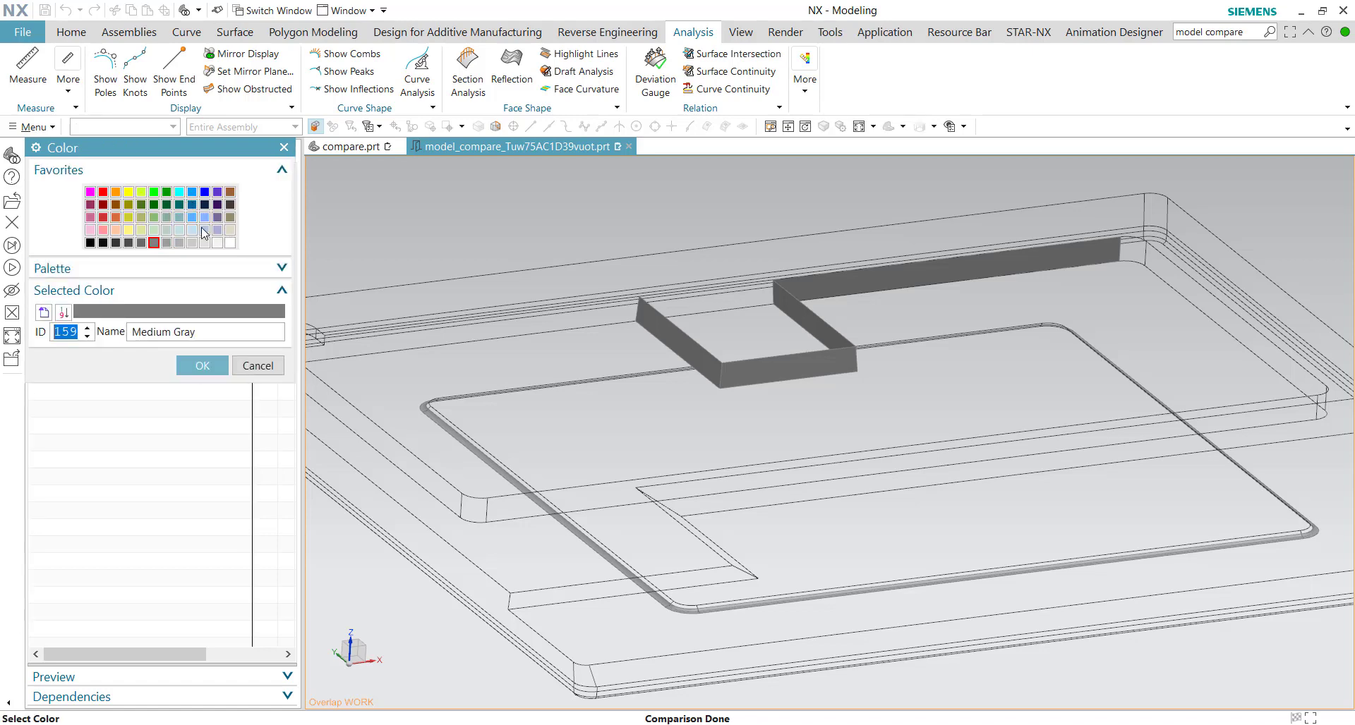
pyautogui.click(204, 230)
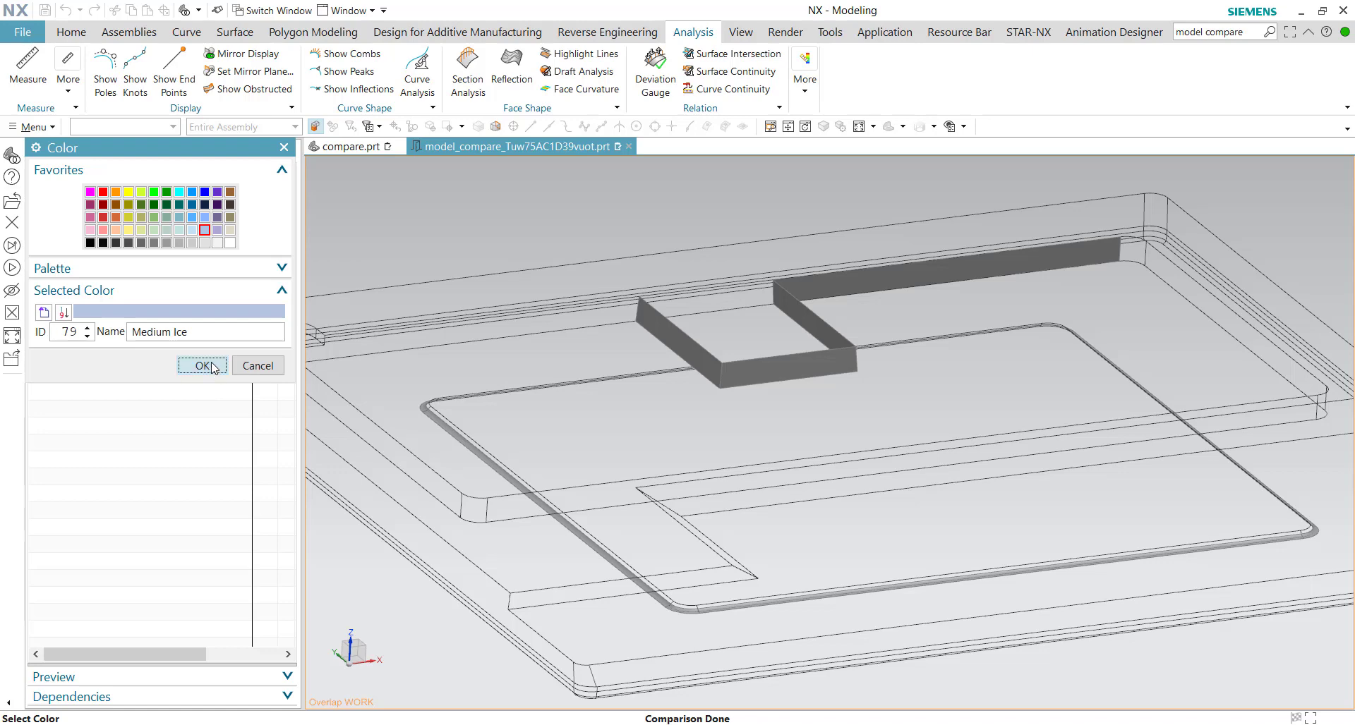
pyautogui.click(203, 365)
# Inspect the unique pocket walls of Part 2 and the unique rim faces of Part 1 in the Overlap view
pyautogui.moveTo(605, 329); pyautogui.dragTo(650, 315, button='middle')
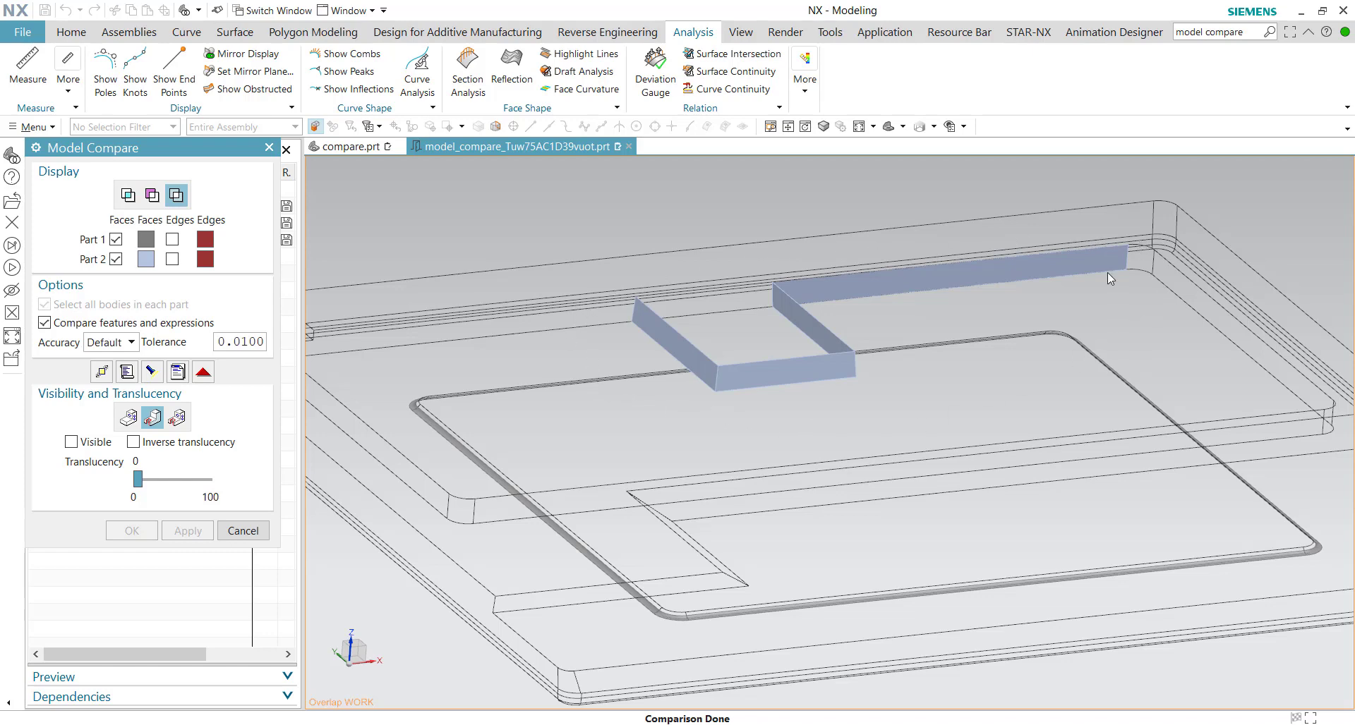
pyautogui.moveTo(715, 406); pyautogui.dragTo(603, 479, button='middle')
pyautogui.scroll(4, 603, 476)
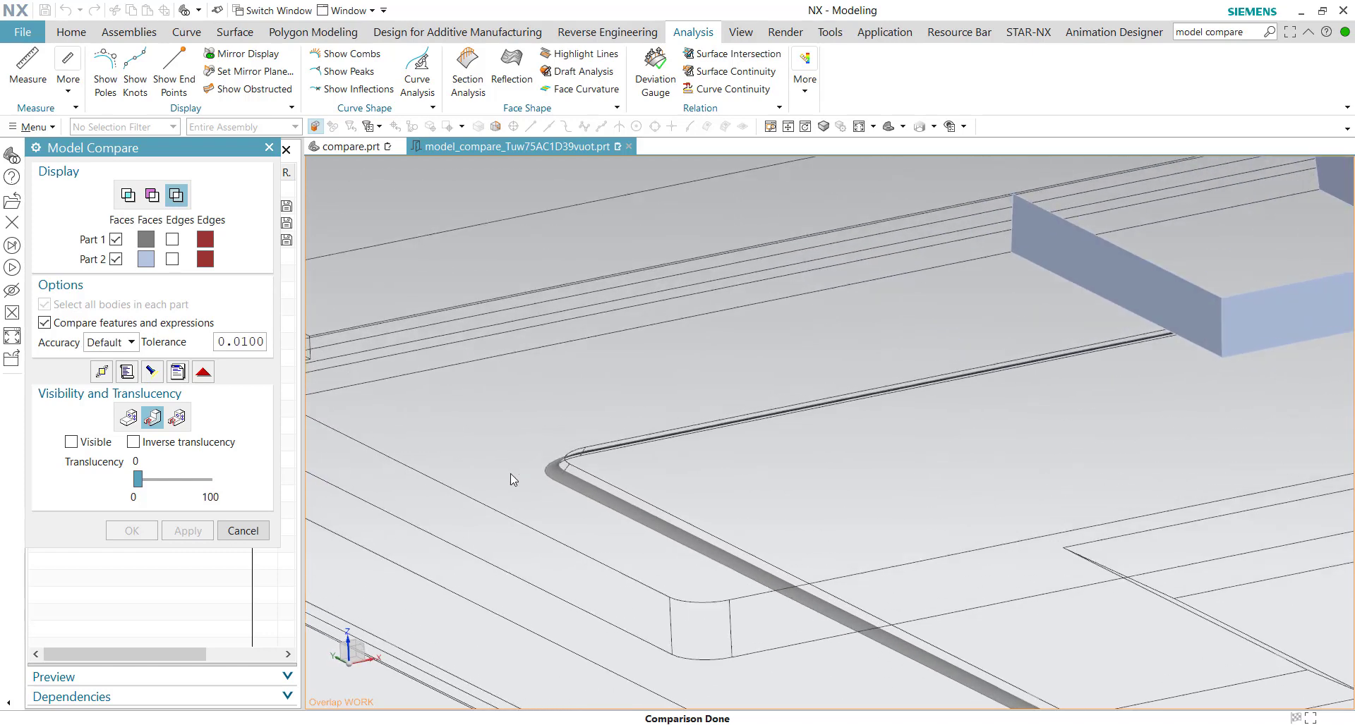
pyautogui.scroll(4, 510, 473)
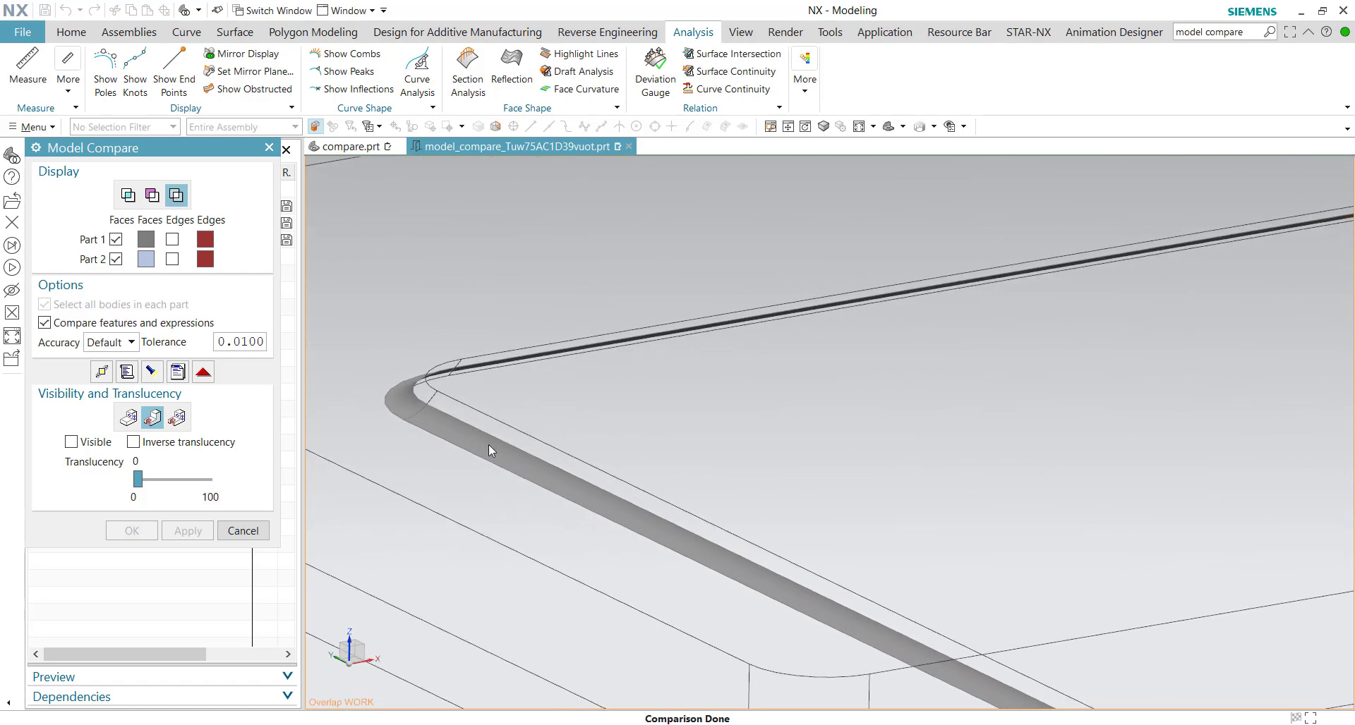
pyautogui.scroll(-4, 487, 446)
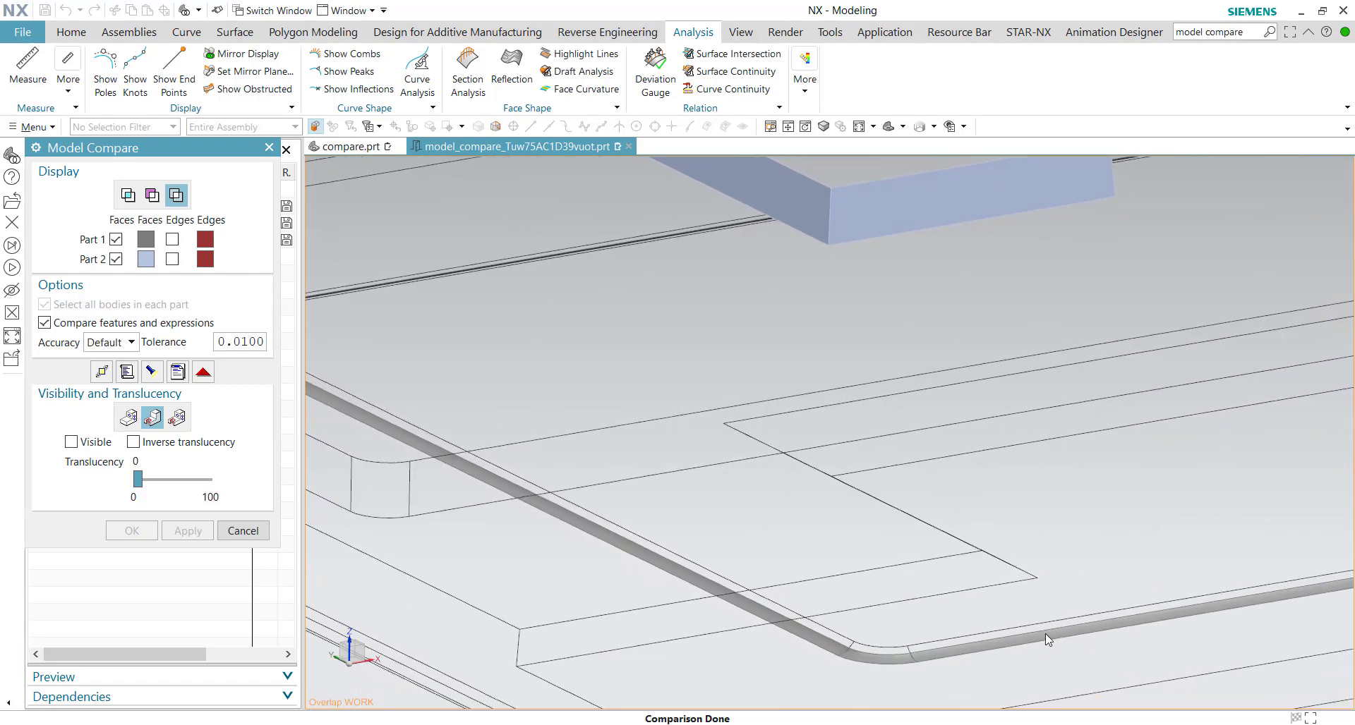
pyautogui.scroll(-1, 469, 386)
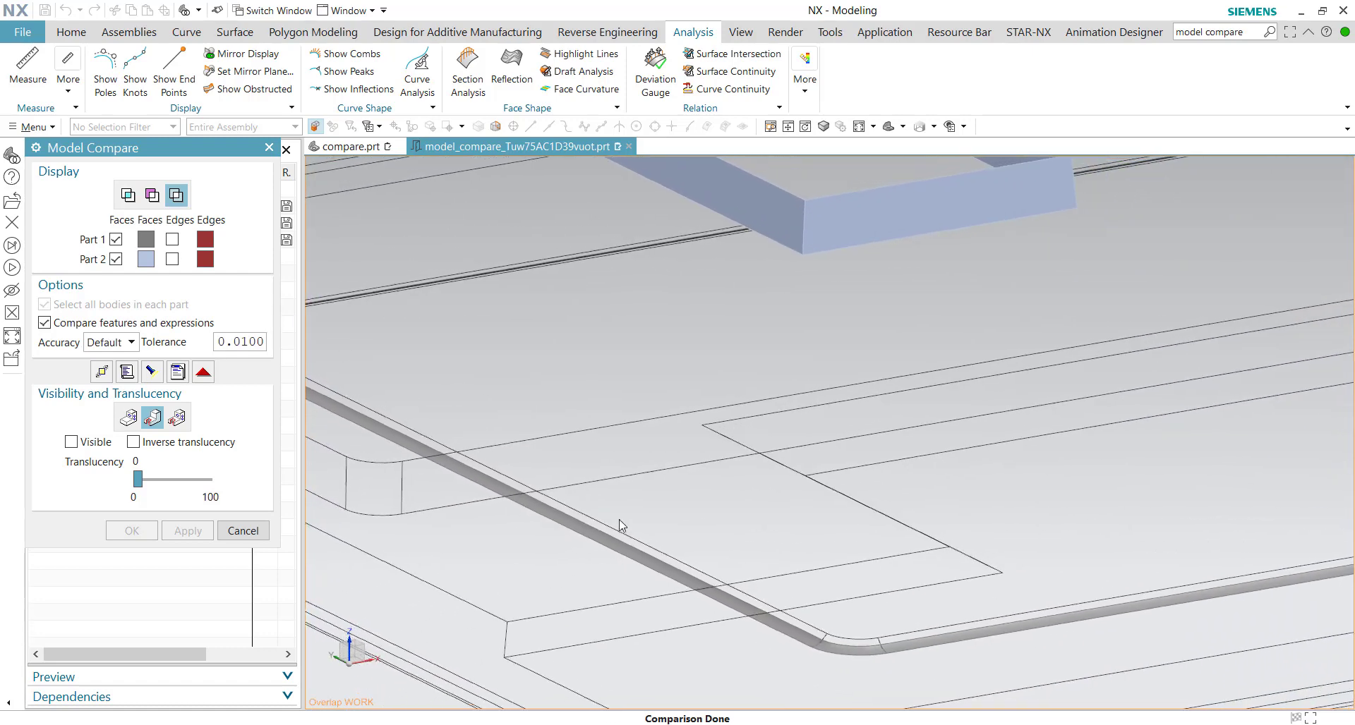
# Show both parts' changed faces alongside the unique ones, toggling Part 2's changed faces off and on to compare the rounded rim
pyautogui.click(154, 200)
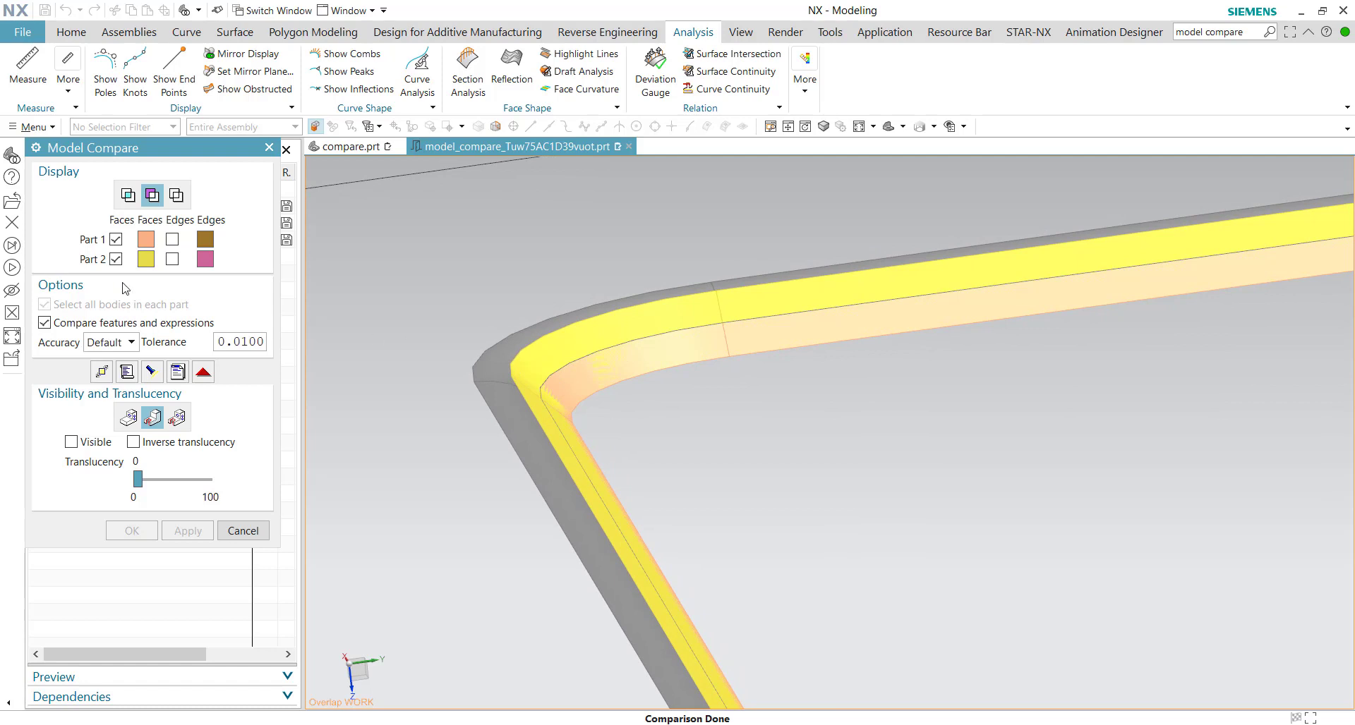
pyautogui.click(116, 260)
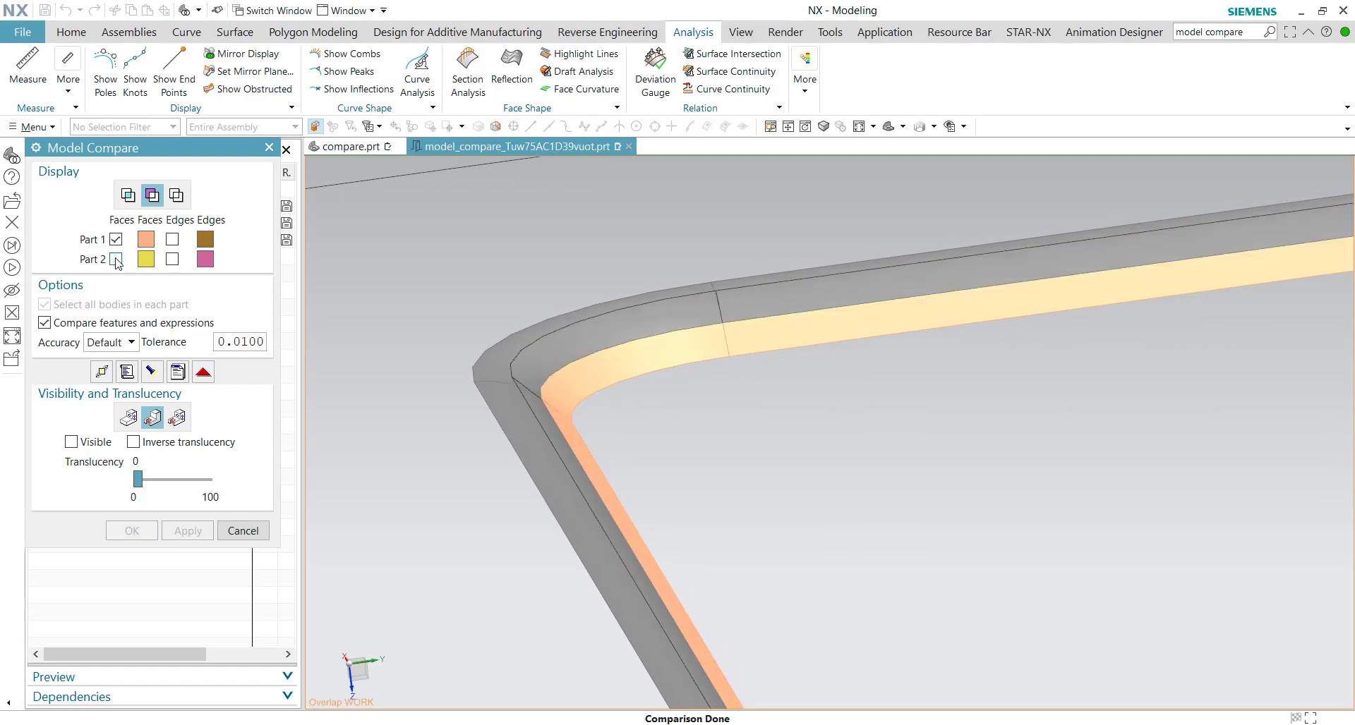
pyautogui.click(116, 260)
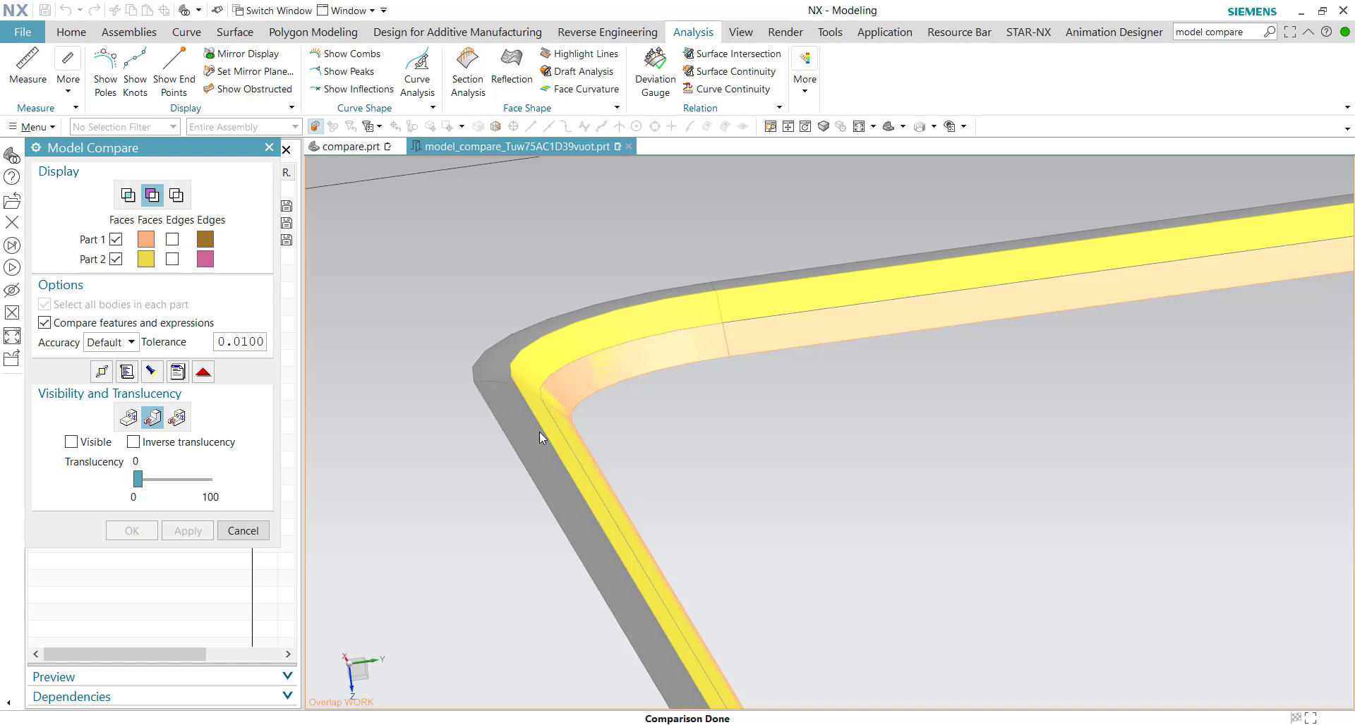
pyautogui.click(116, 258)
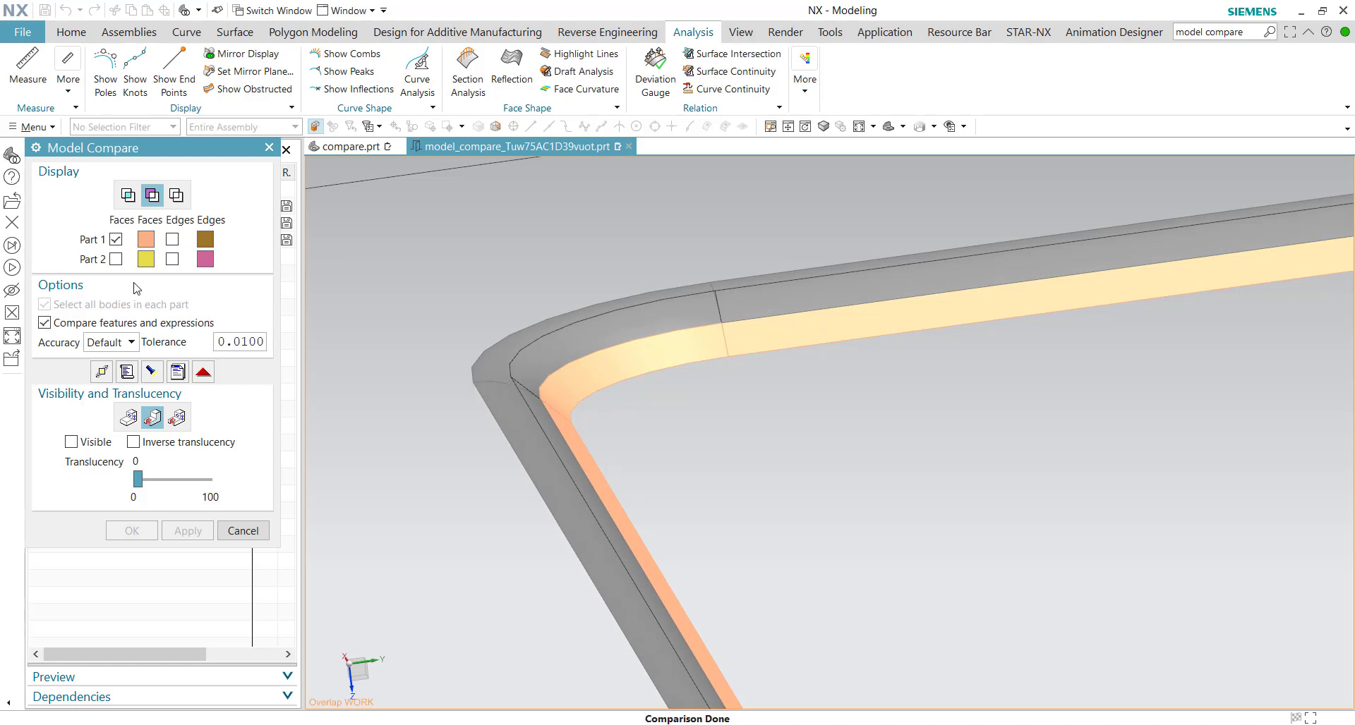
pyautogui.click(116, 259)
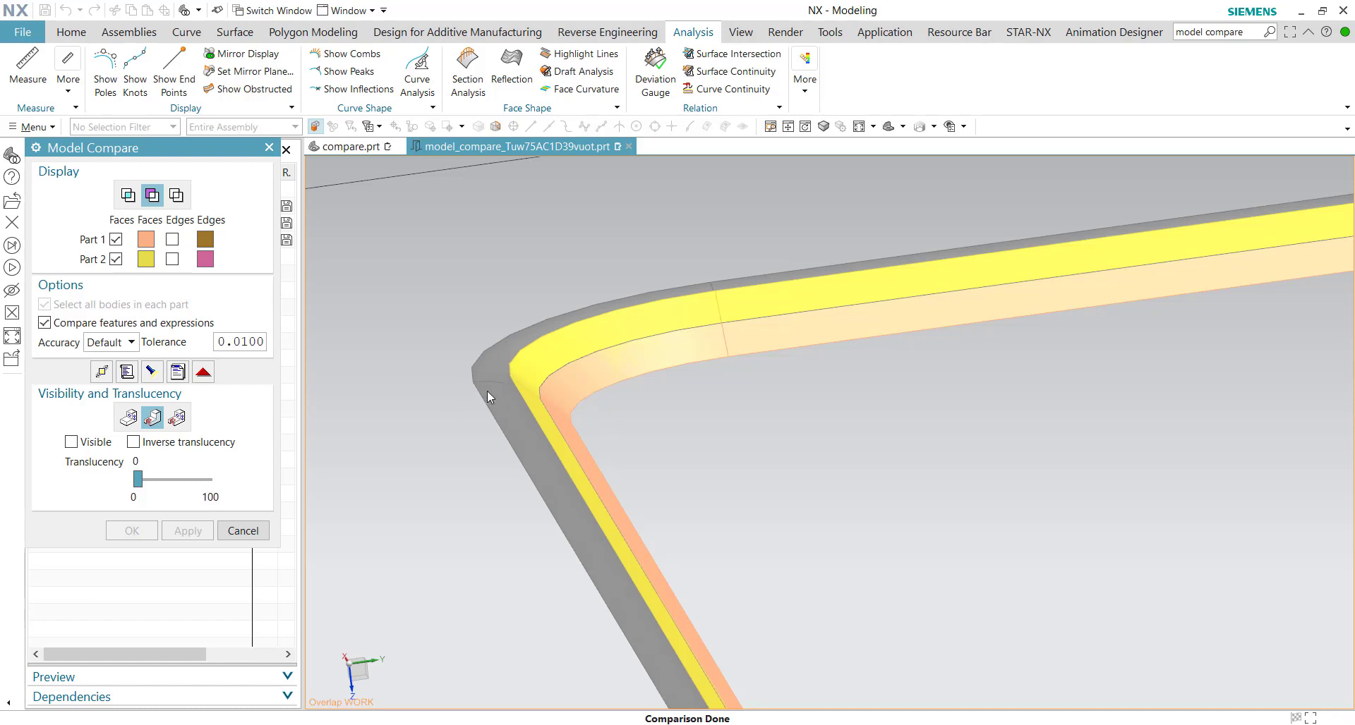
# Hide Part 2's changed faces and examine Part 1's changed faces together with the unique faces across the overlapped model
pyautogui.click(116, 259)
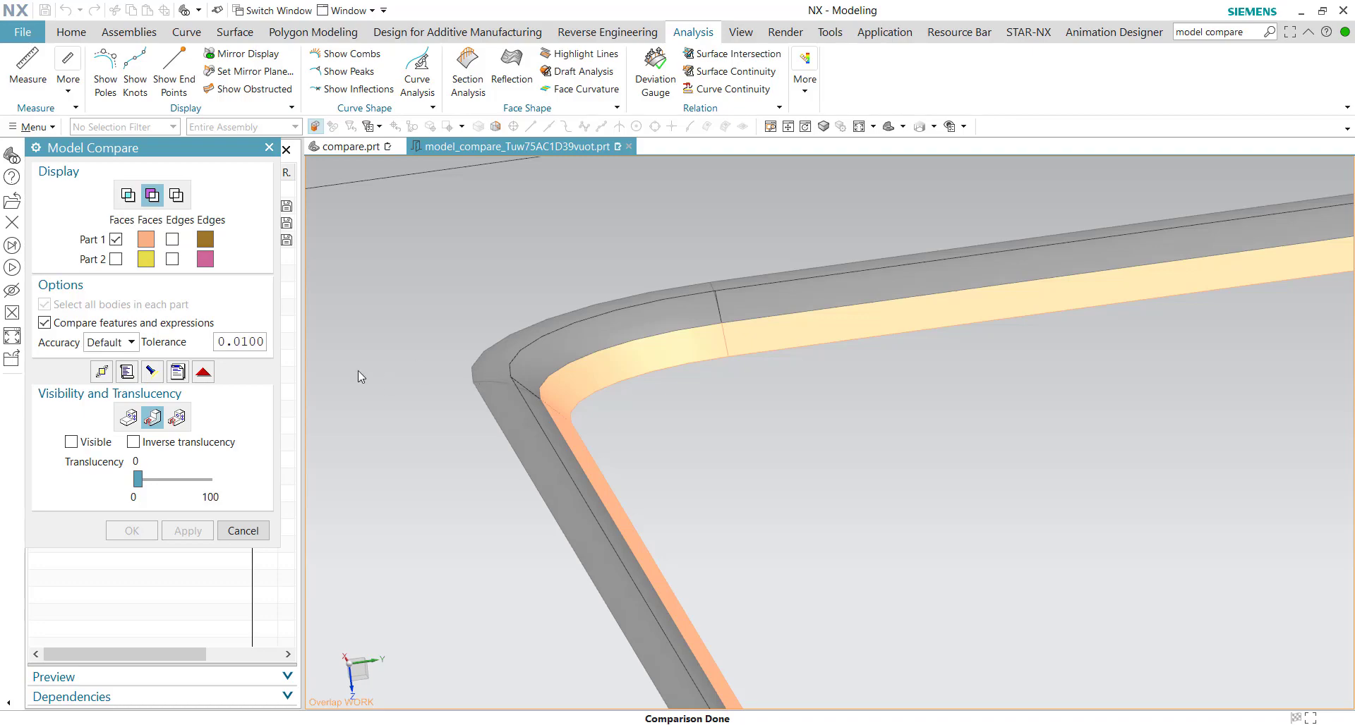
pyautogui.scroll(-5, 577, 393)
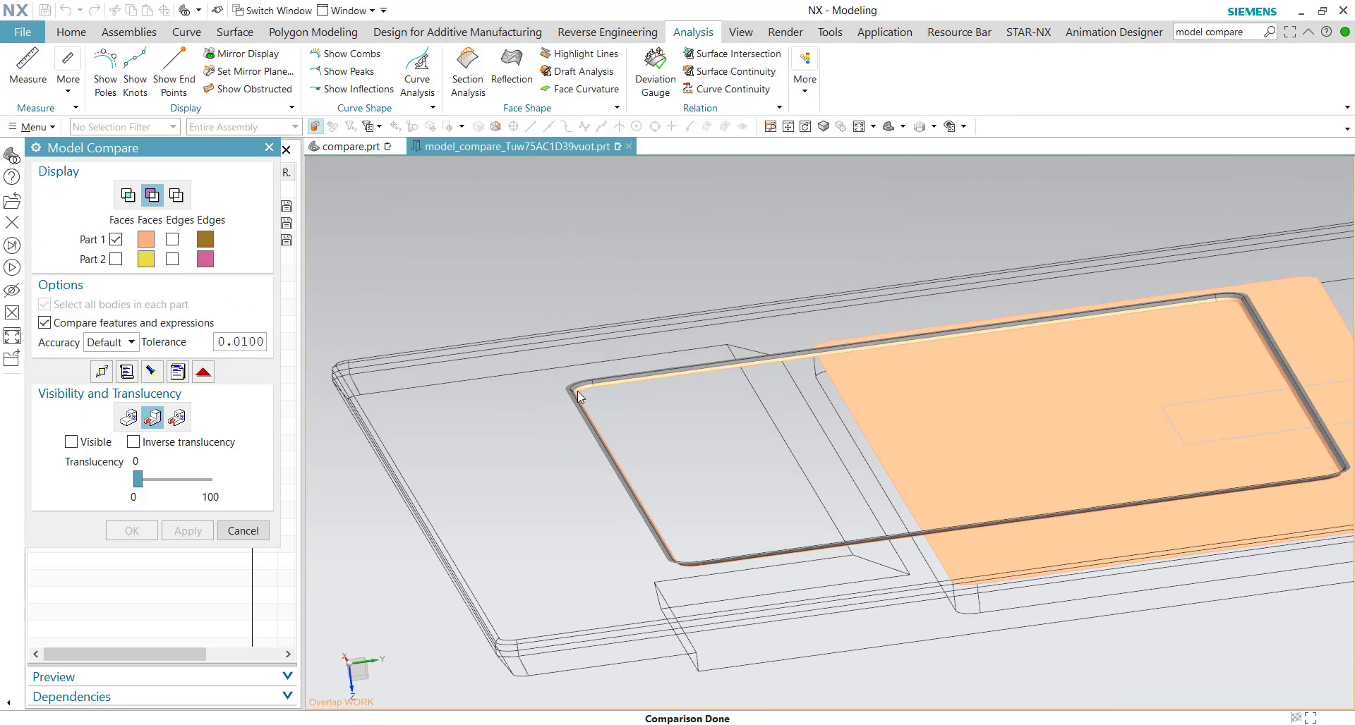
pyautogui.moveTo(577, 393); pyautogui.dragTo(361, 374, button='middle')
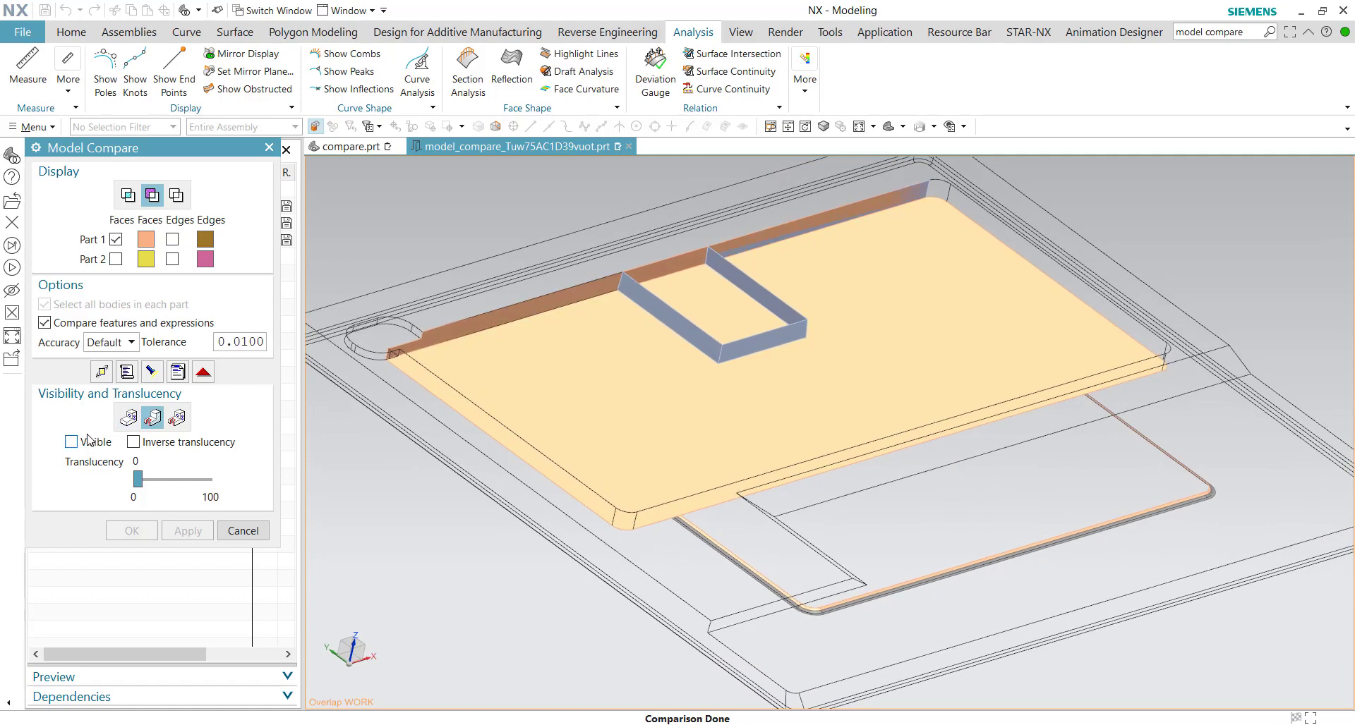